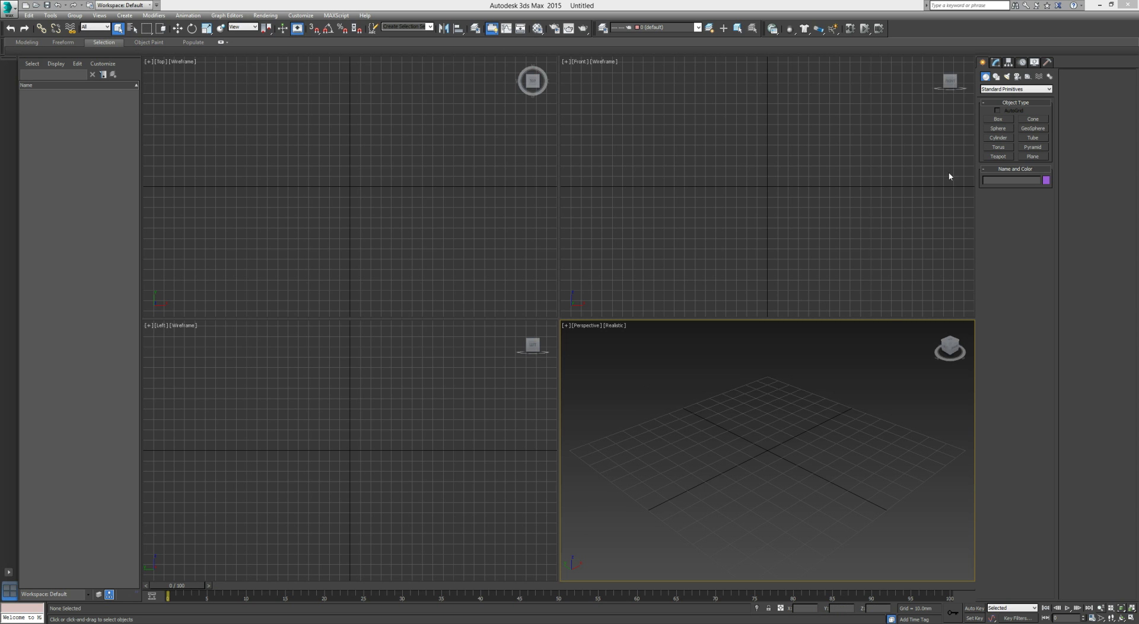
# Step: Create a plane about 100 mm long and 135 mm wide in the Perspective view and colour it blue
pyautogui.click(1040, 157)
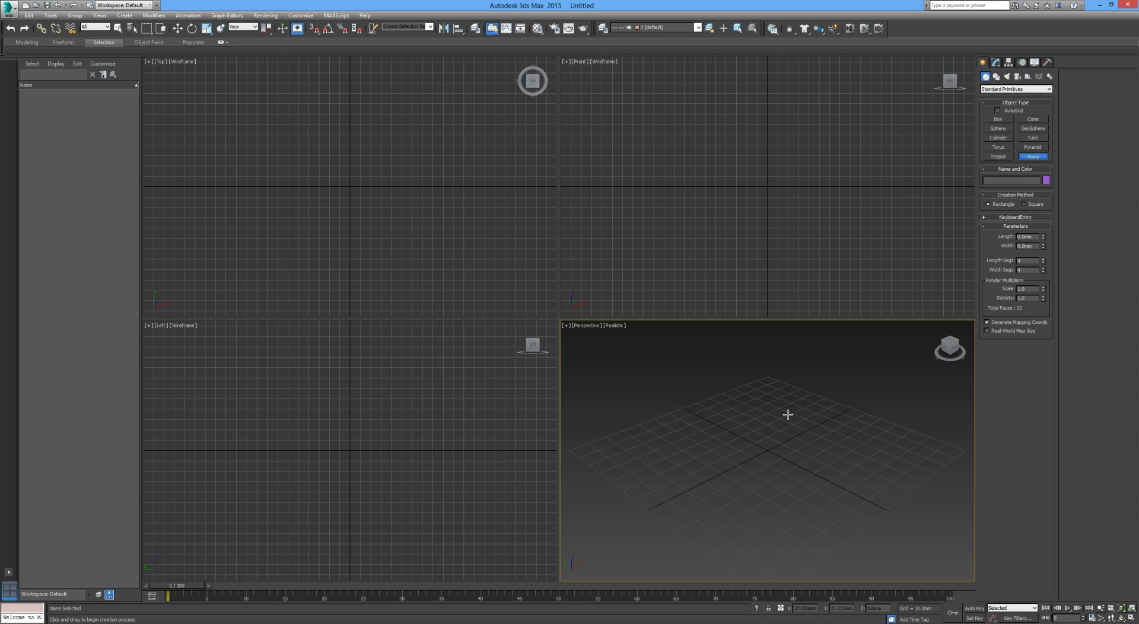
pyautogui.moveTo(593, 466); pyautogui.dragTo(929, 441)
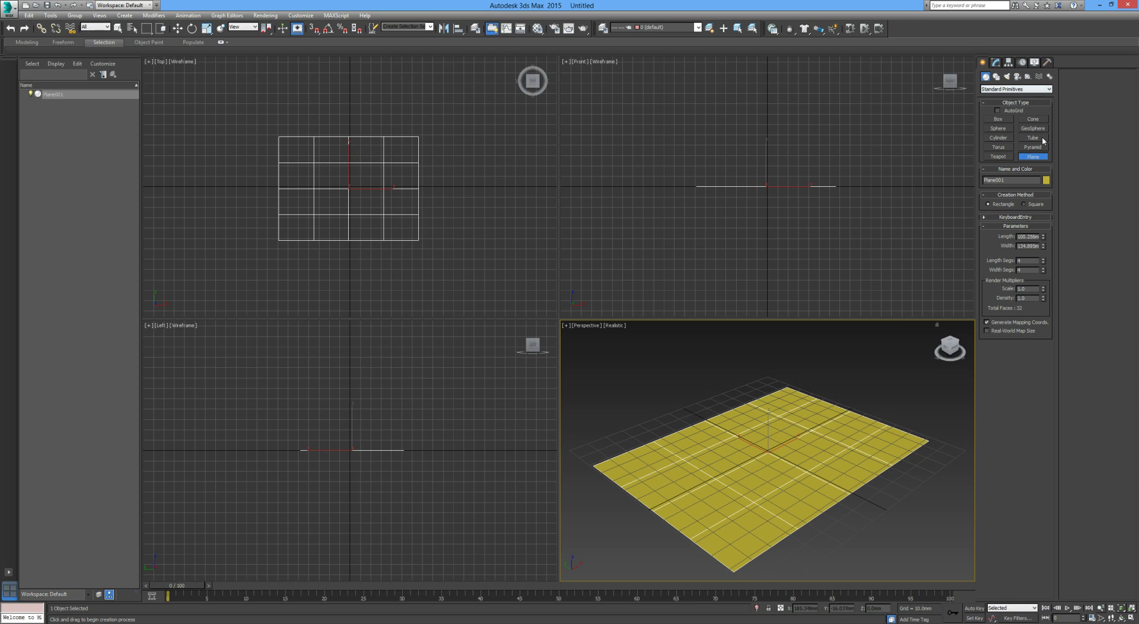
pyautogui.click(1045, 180)
pyautogui.click(611, 358)
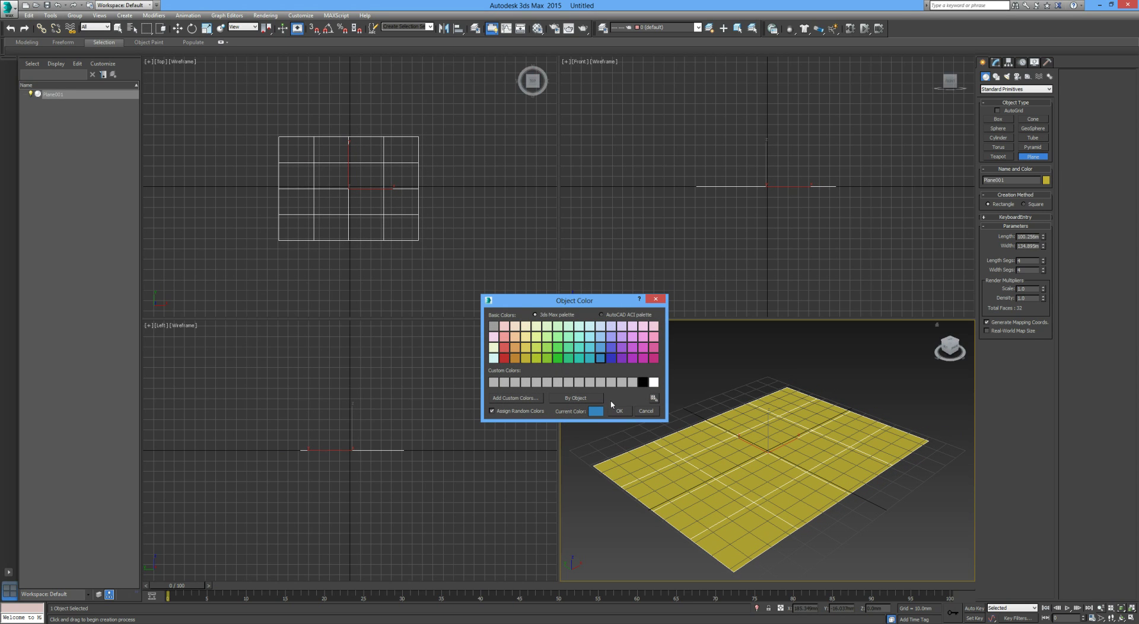
pyautogui.click(618, 411)
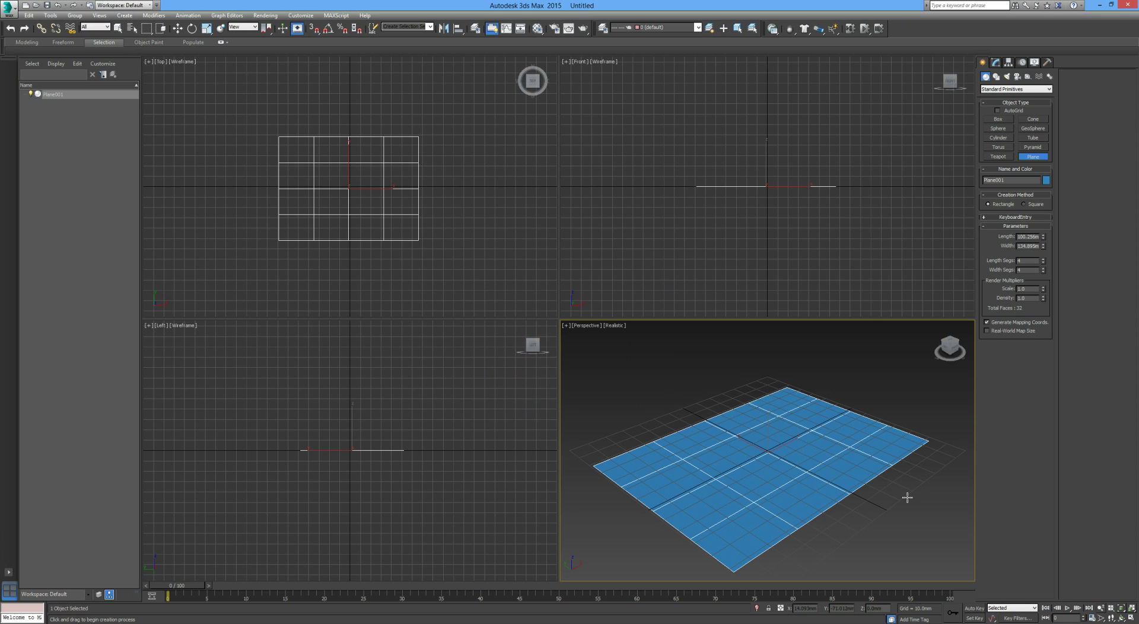
# Step: Set the plane's length and width segments to 40 each
pyautogui.click(1024, 260)
pyautogui.write('40')
pyautogui.press('Tab')
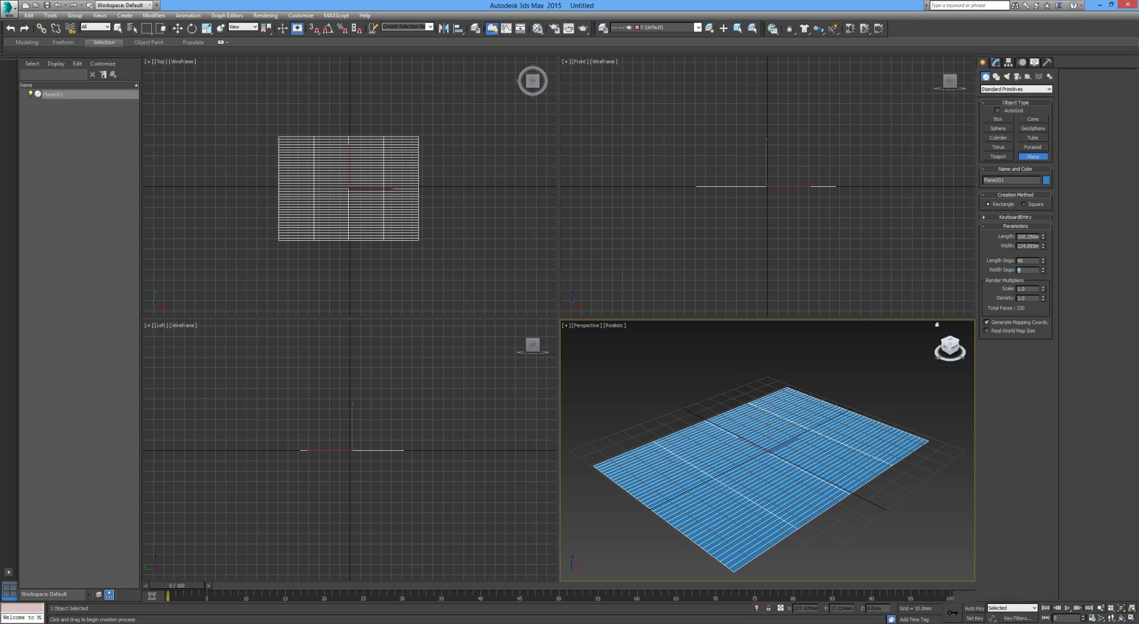
pyautogui.write('40')
pyautogui.press('Tab')
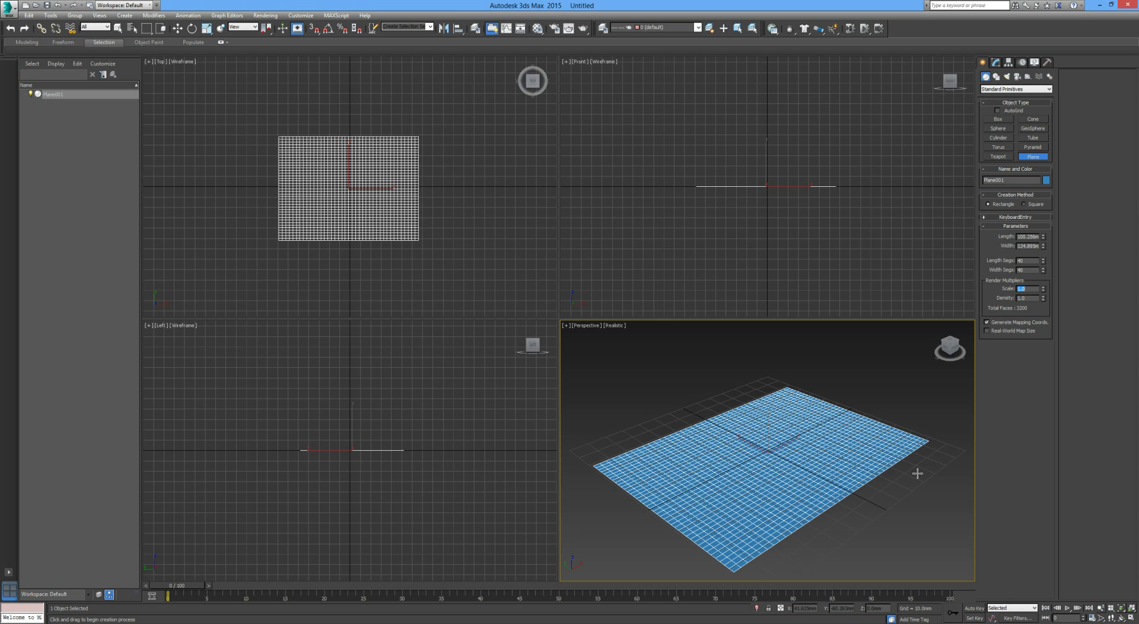
# Step: Finish creating the plane, deselect it and hide the grid in the Perspective view
pyautogui.scroll(-2, 905, 474)
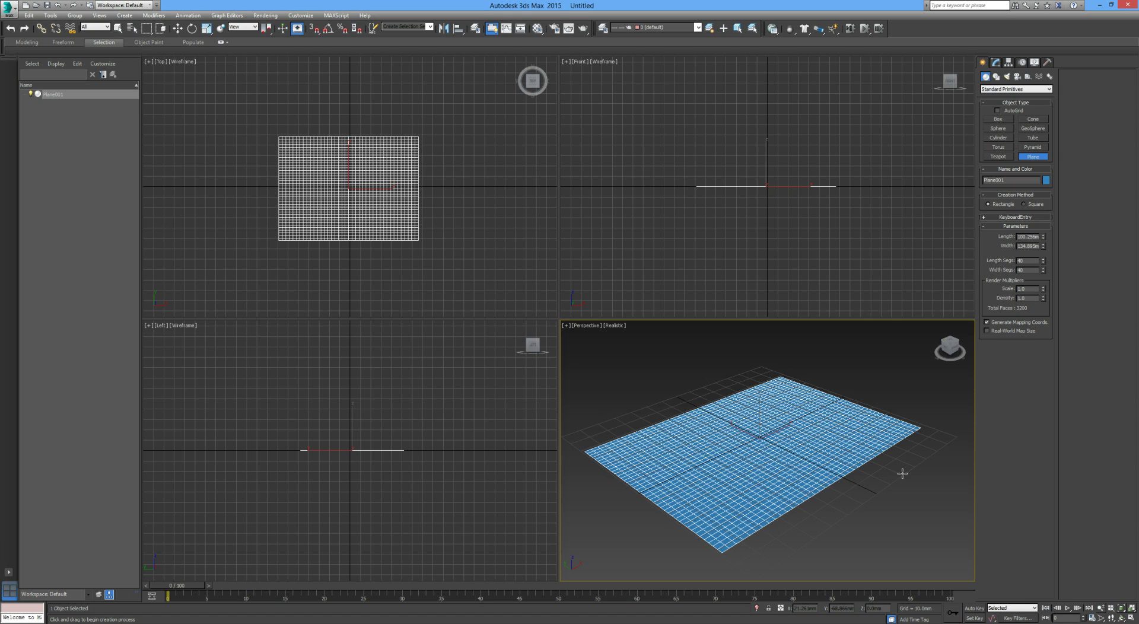
pyautogui.rightClick(890, 479)
pyautogui.click(891, 478)
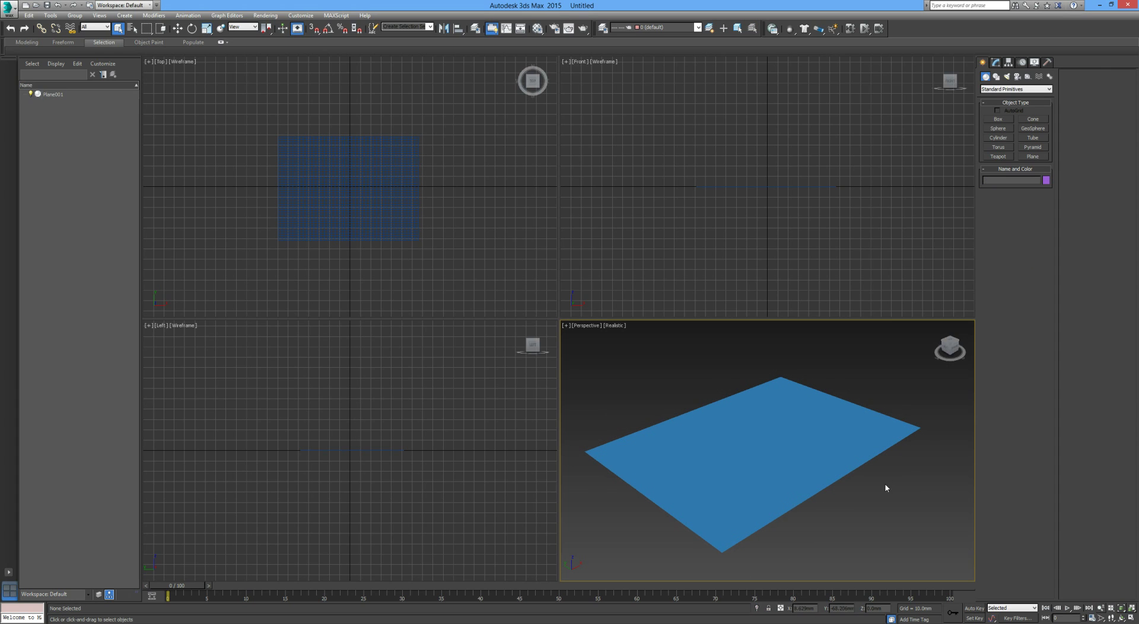
pyautogui.press('g')
pyautogui.moveTo(884, 483); pyautogui.dragTo(894, 479, button='middle')
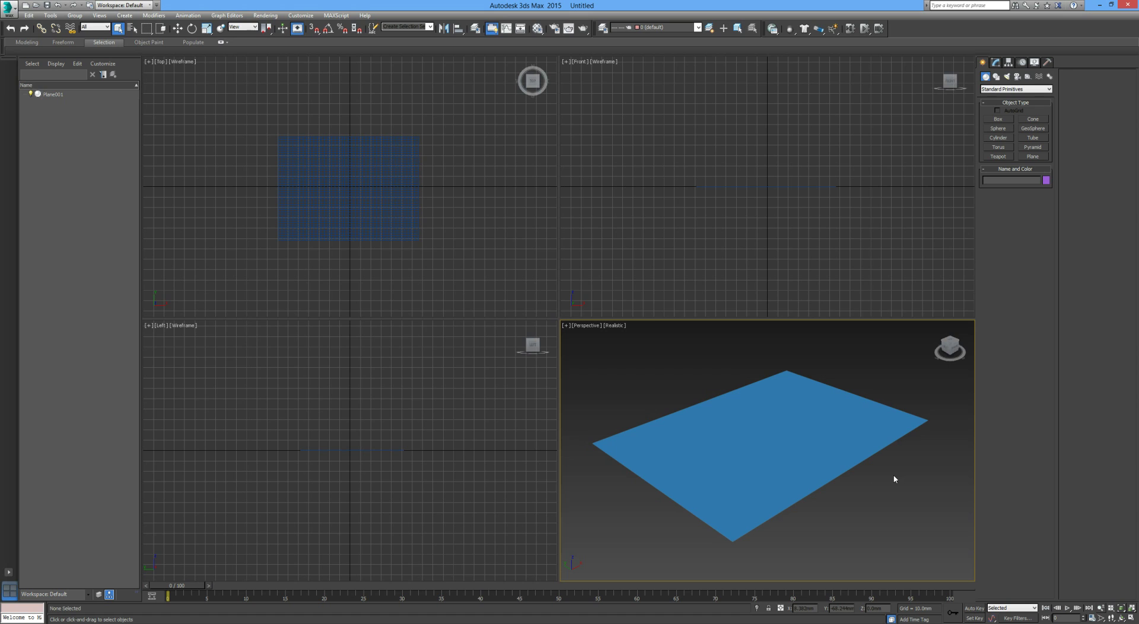
pyautogui.keyDown('alt'); pyautogui.moveTo(709, 506); pyautogui.dragTo(705, 539, button='middle'); pyautogui.keyUp('alt')
pyautogui.scroll(-5, 704, 539)
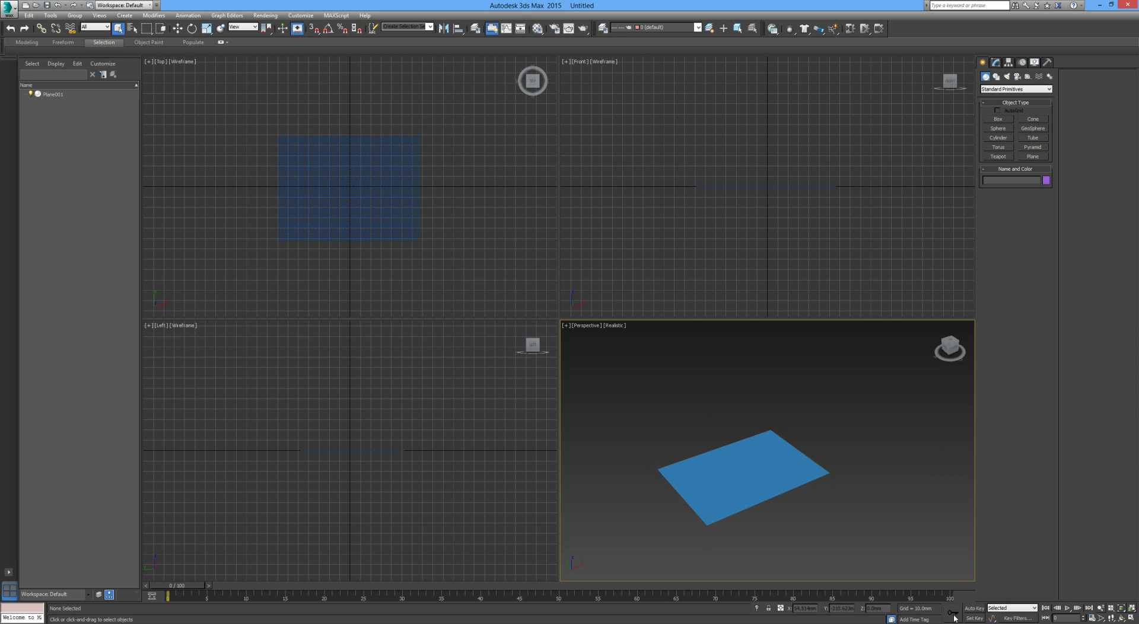
# Step: Turn on Auto Key animation recording and frame the plane in the Perspective view
pyautogui.click(975, 608)
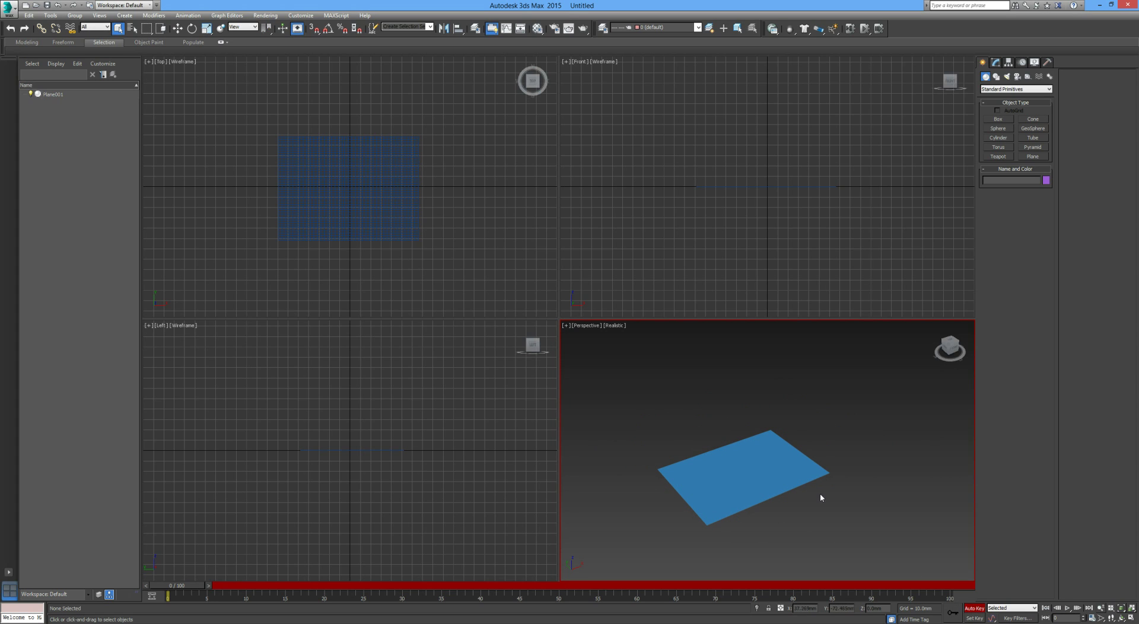
pyautogui.scroll(4, 826, 484)
pyautogui.scroll(3, 828, 491)
pyautogui.moveTo(830, 491); pyautogui.dragTo(889, 486, button='middle')
pyautogui.scroll(-3, 930, 484)
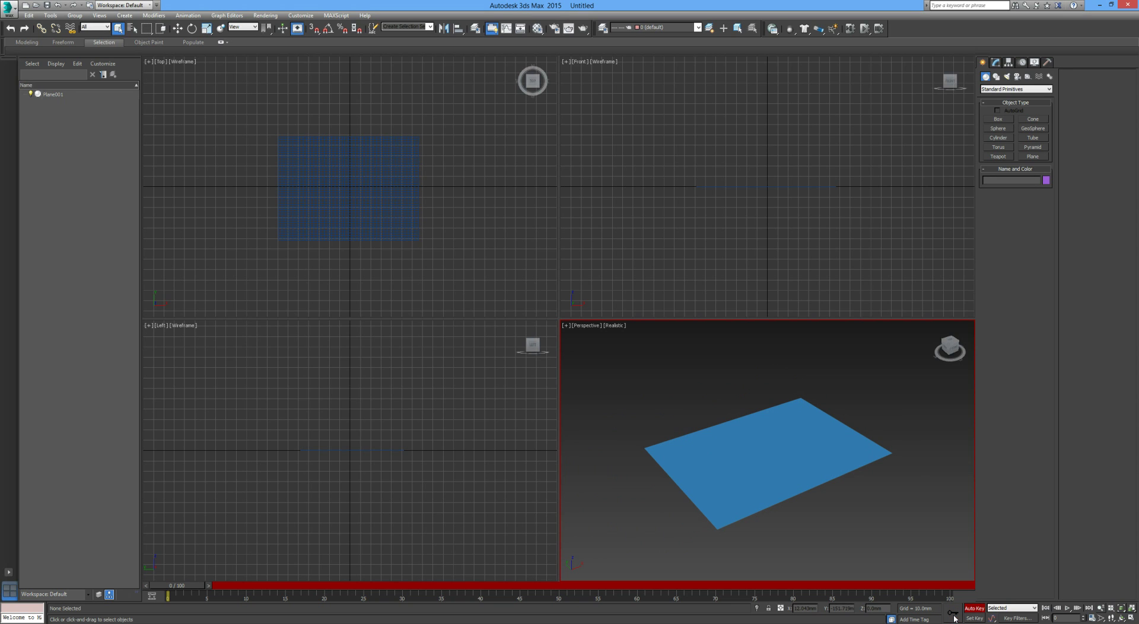
# Step: Add a Ripple modifier to the plane
pyautogui.click(762, 436)
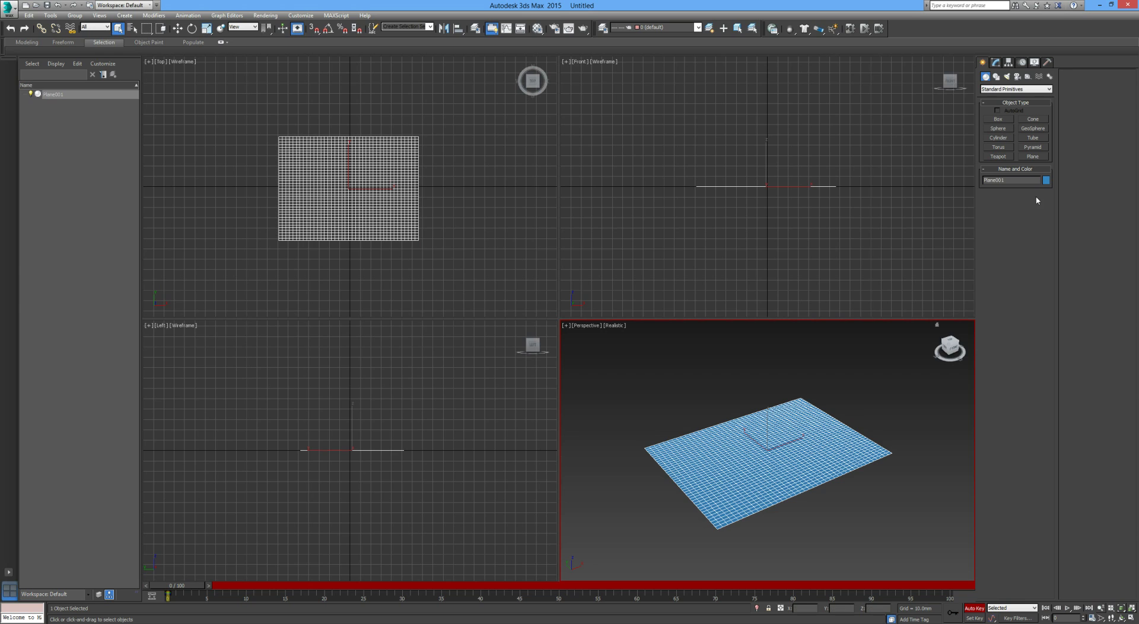
pyautogui.click(995, 62)
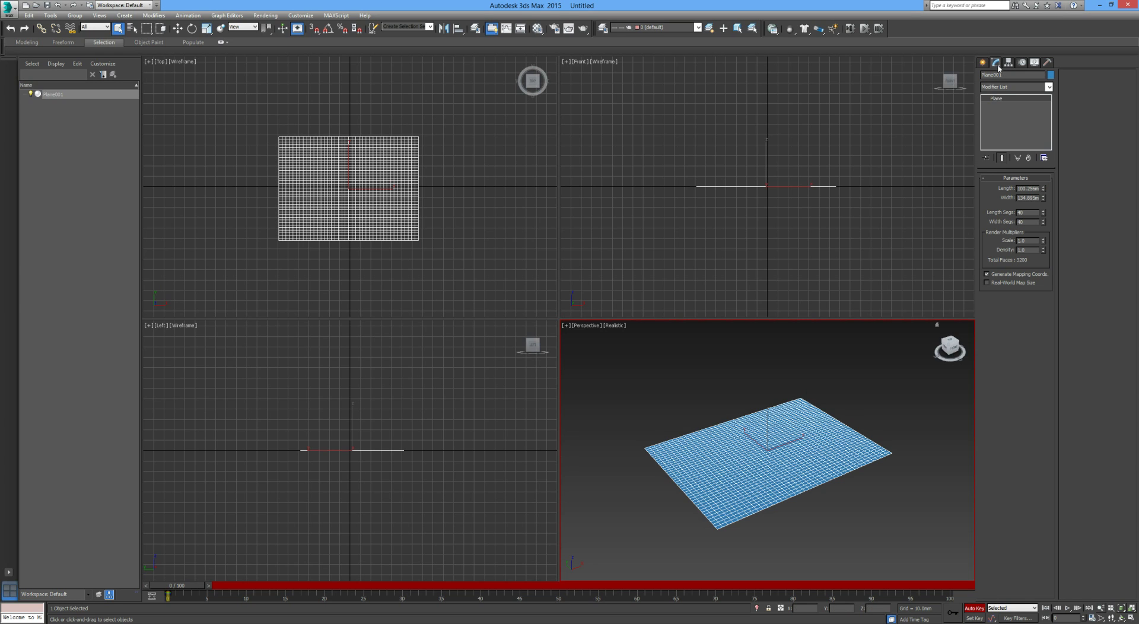
pyautogui.click(1001, 87)
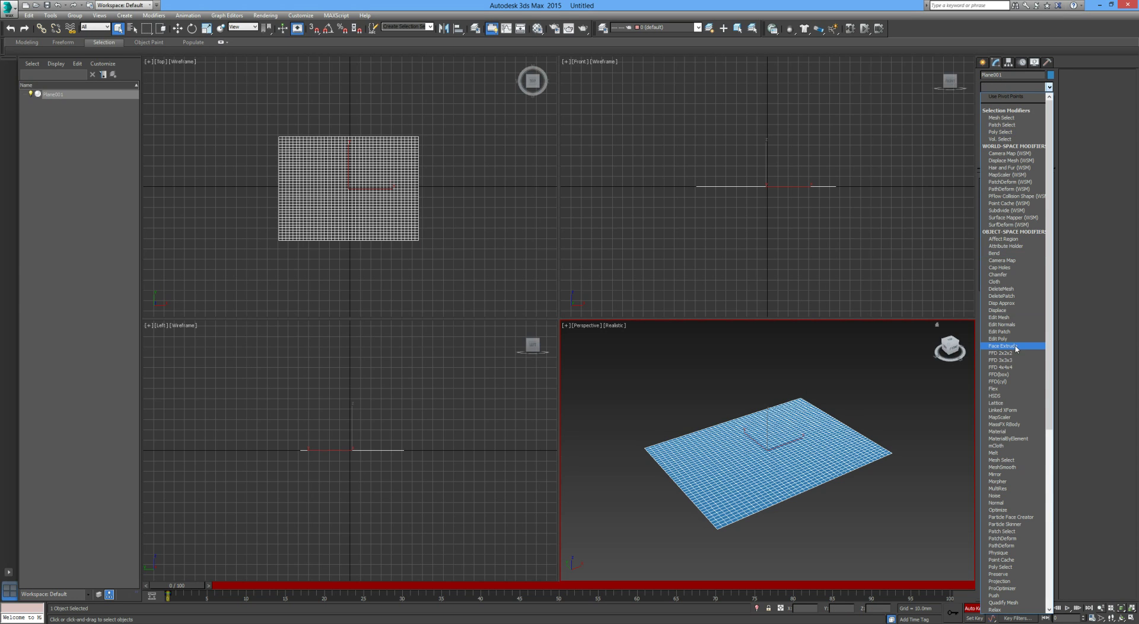
pyautogui.scroll(-13, 1016, 385)
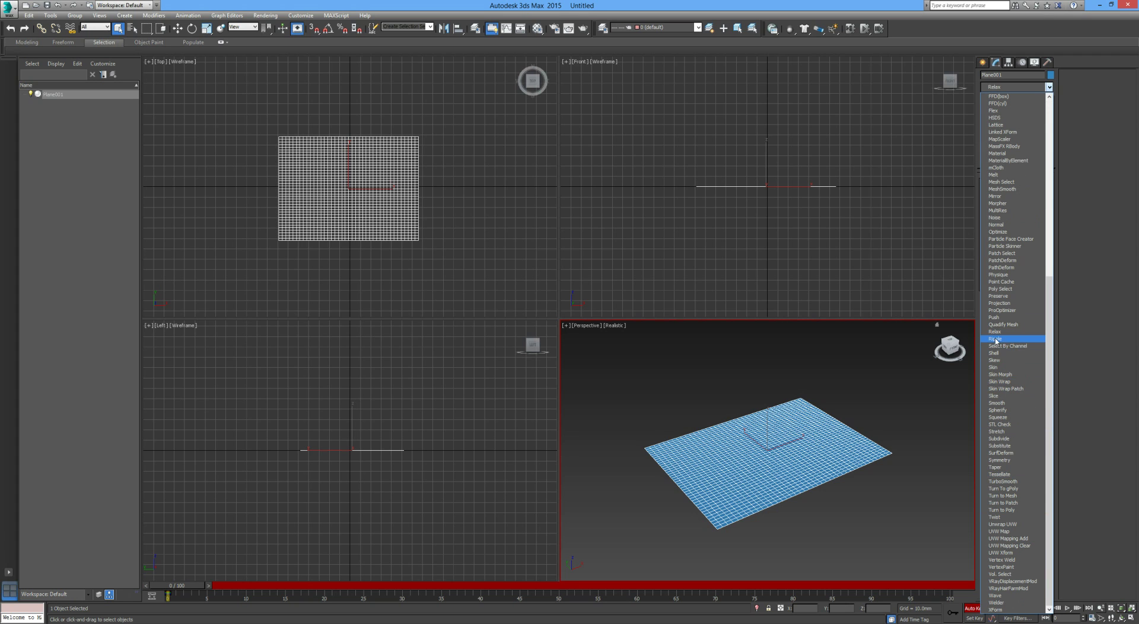
pyautogui.click(995, 339)
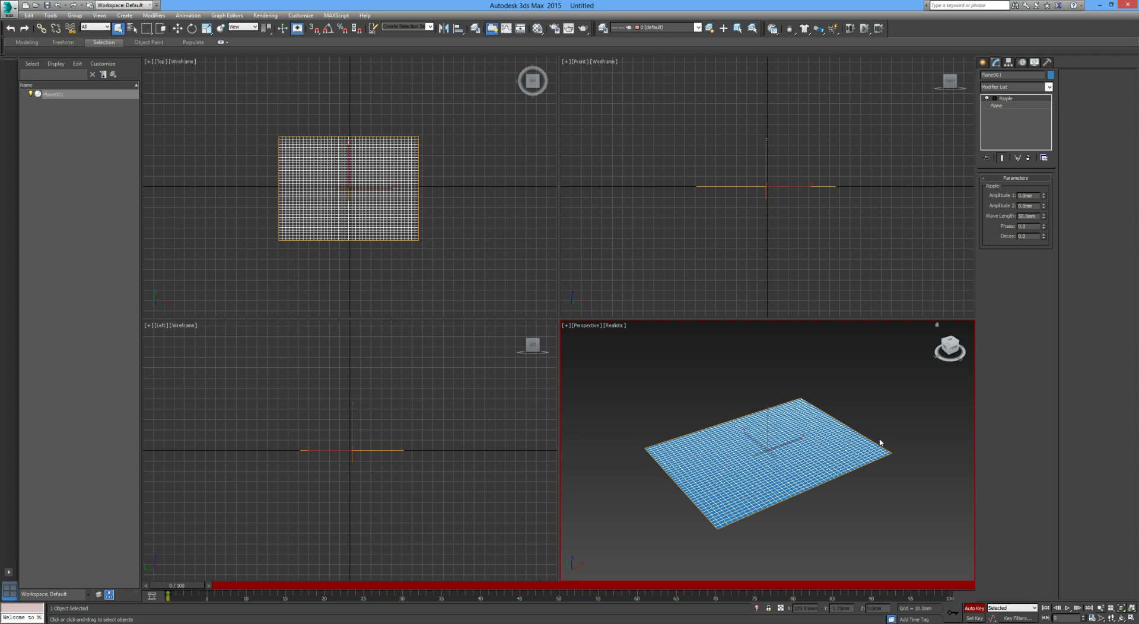
# Step: Try Ripple values of 10 mm for both Amplitude 1 and Amplitude 2 at frame 0
pyautogui.click(1034, 196)
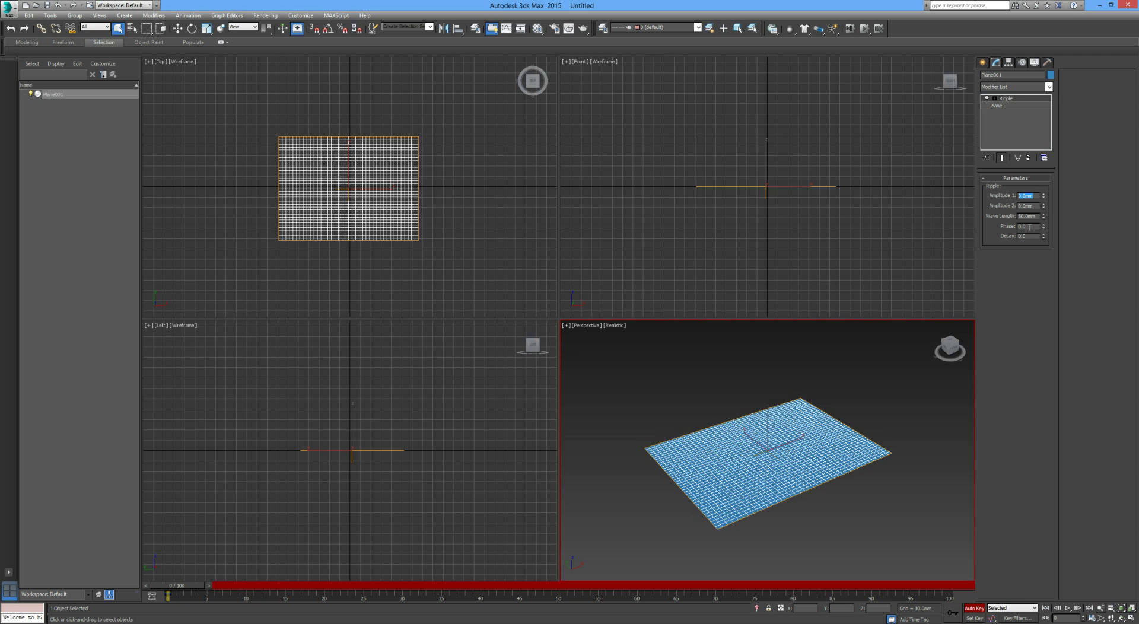
pyautogui.write('10')
pyautogui.press('Return')
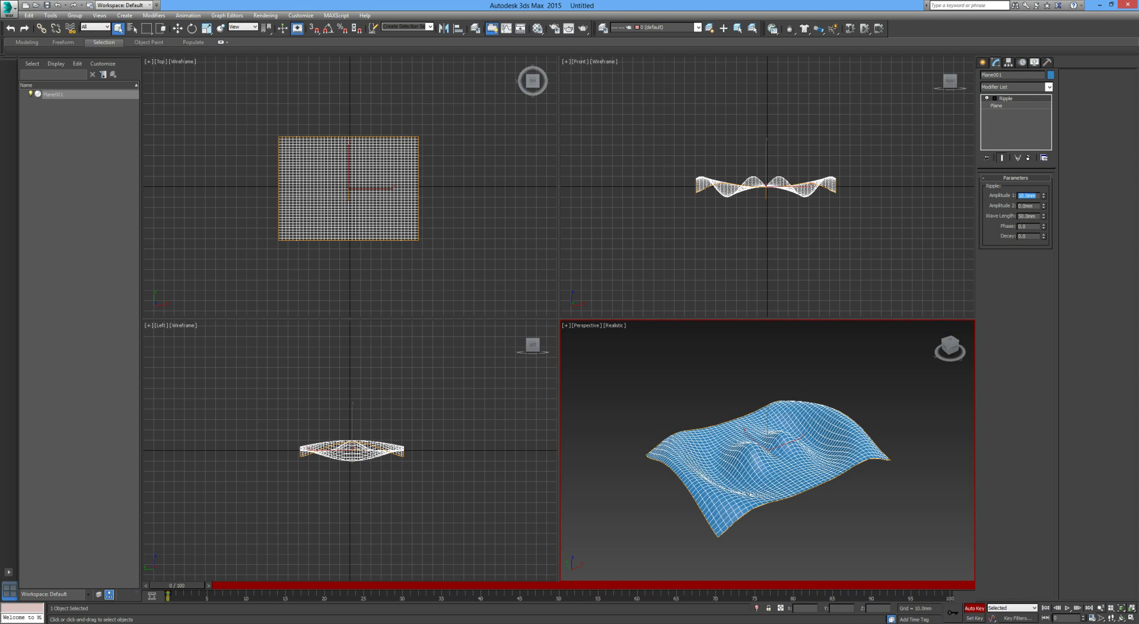
pyautogui.click(1027, 207)
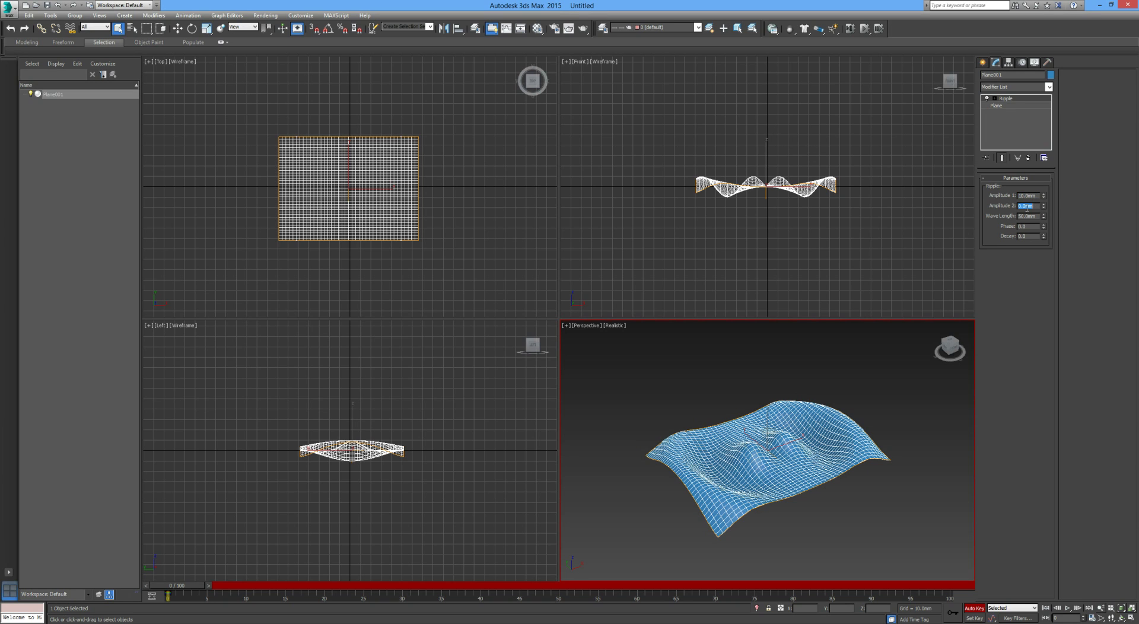
pyautogui.write('10')
pyautogui.press('Return')
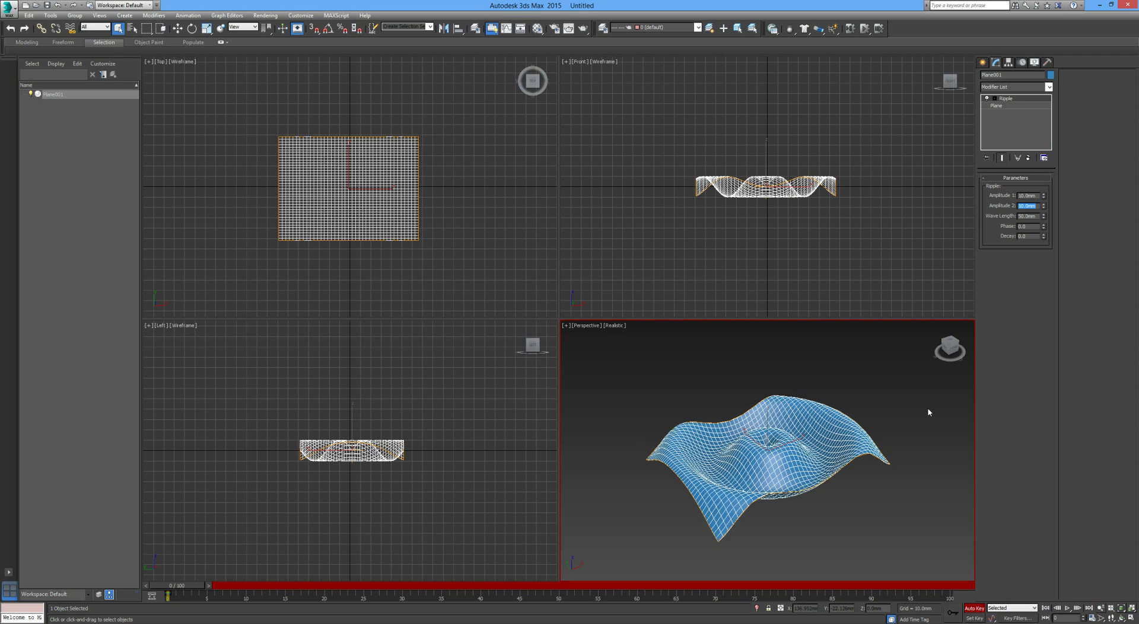
# Step: Reset the Ripple's Amplitude 1 and Amplitude 2 to 0 at frame 0
pyautogui.doubleClick(1027, 196)
pyautogui.write('0')
pyautogui.press('Tab')
pyautogui.write('0')
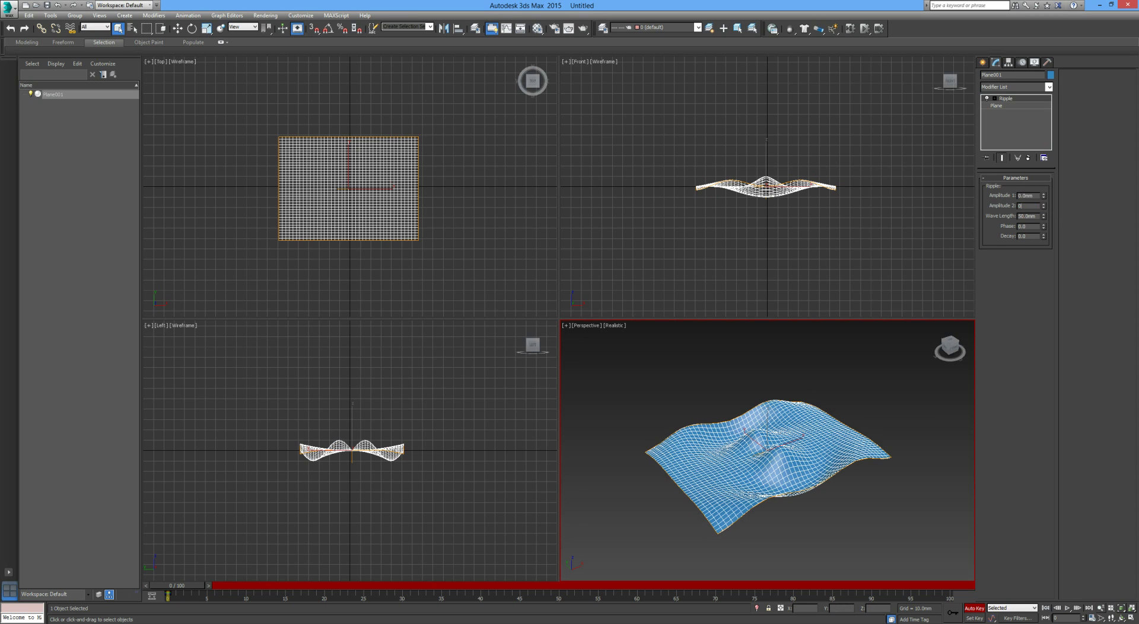
pyautogui.press('Tab')
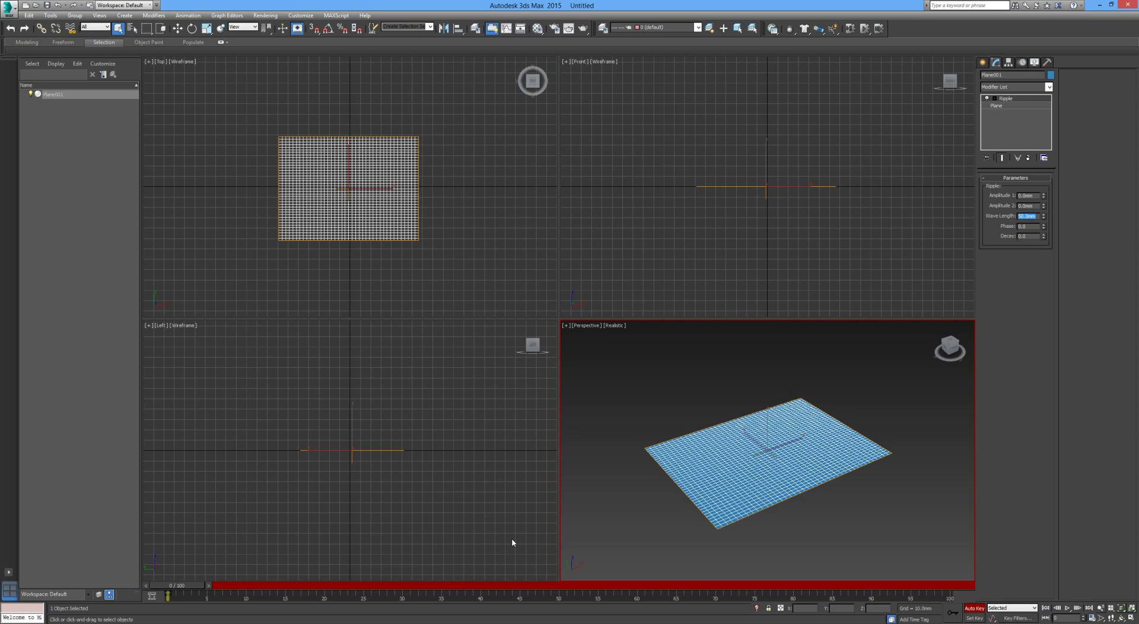
# Step: Go to frame 10 and set the Ripple's Amplitude 1 and Amplitude 2 to 10 mm
pyautogui.moveTo(189, 585); pyautogui.dragTo(265, 585)
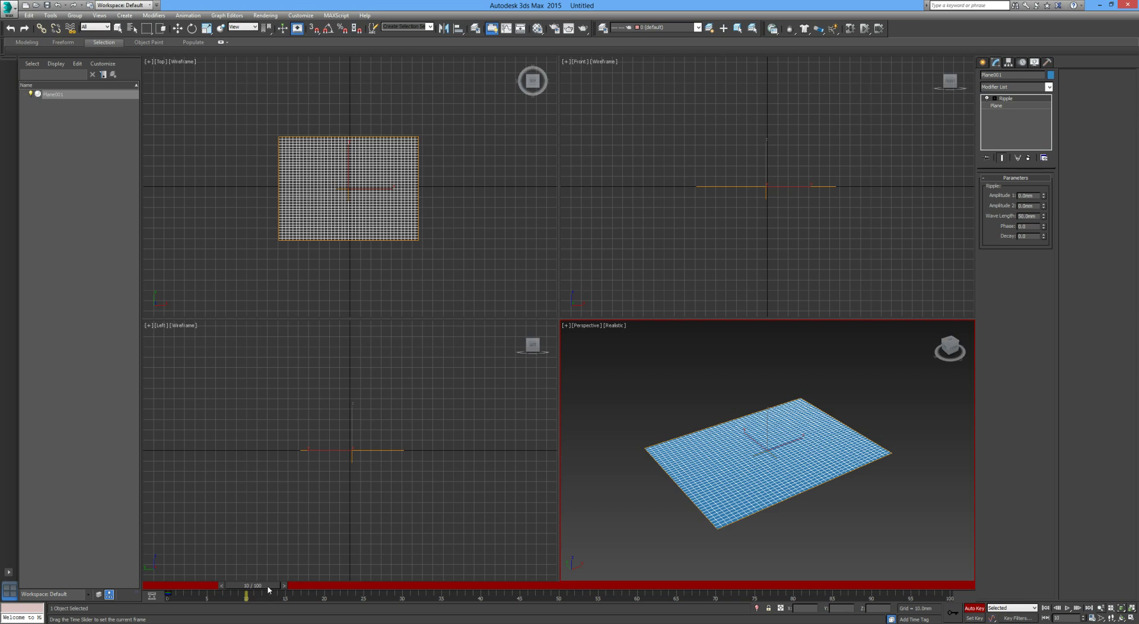
pyautogui.doubleClick(1032, 196)
pyautogui.write('10')
pyautogui.press('Tab')
pyautogui.write('10')
pyautogui.press('Return')
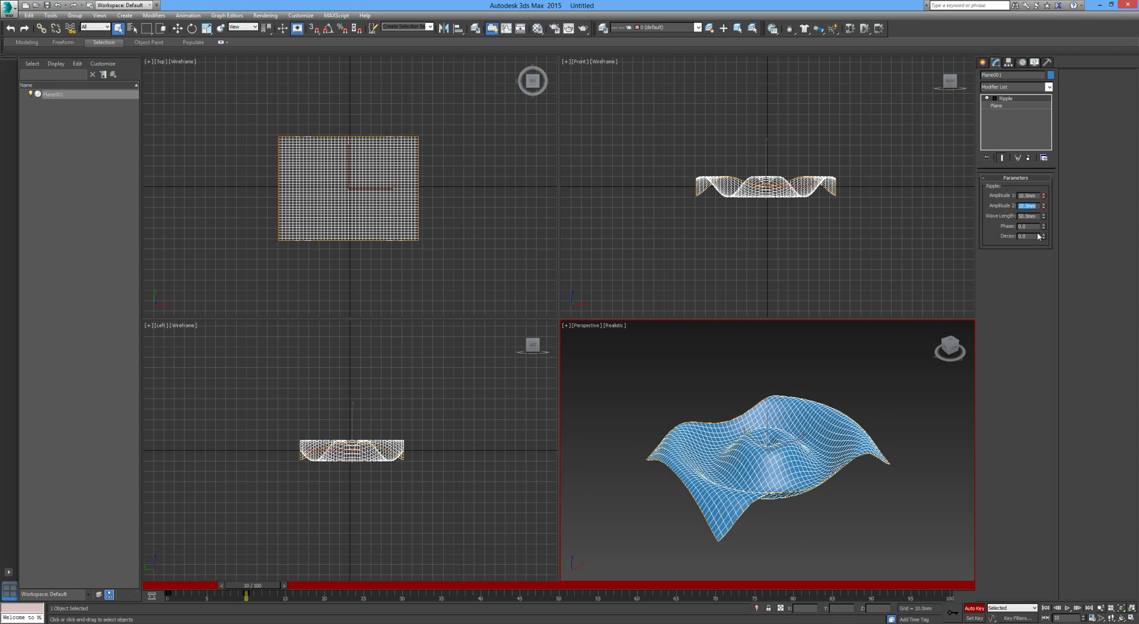
# Step: Preview the Ripple's phase by raising it in 0.1 increments, and set it back to 0
pyautogui.moveTo(1044, 227); pyautogui.dragTo(1045, 226)
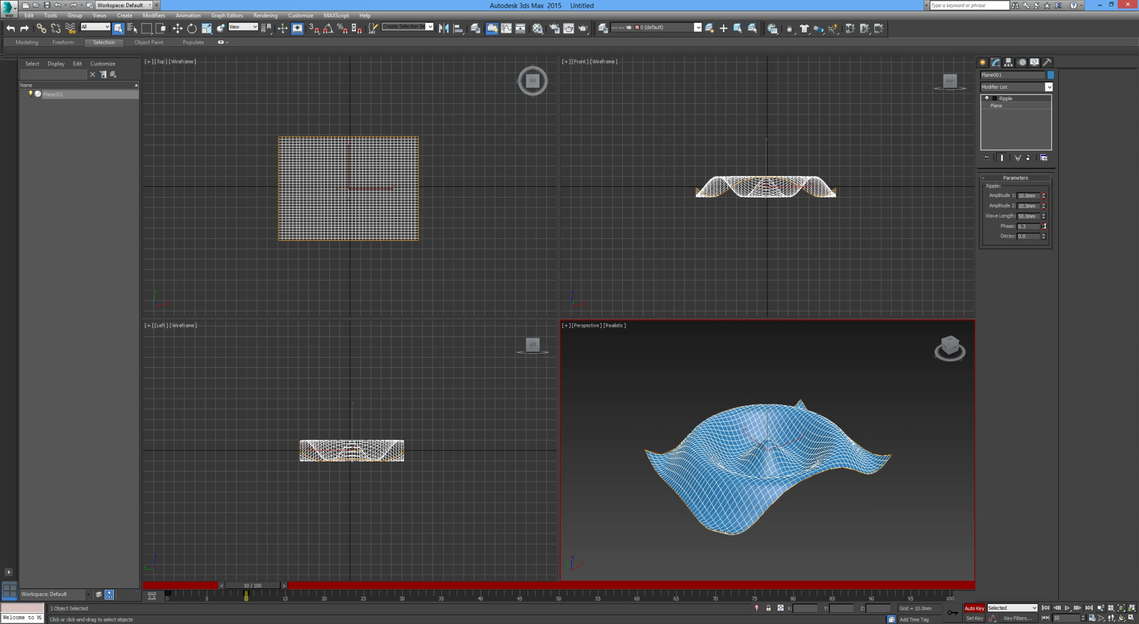
pyautogui.click(1044, 228)
pyautogui.click(1044, 228)
pyautogui.click(1044, 229)
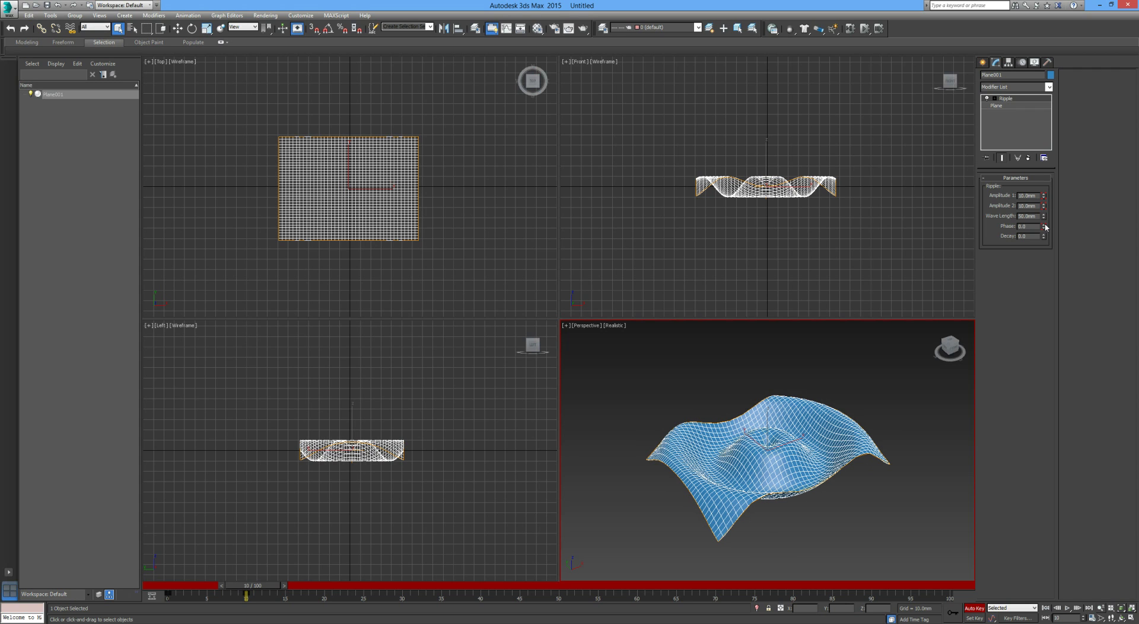
pyautogui.click(1043, 225)
pyautogui.click(1044, 225)
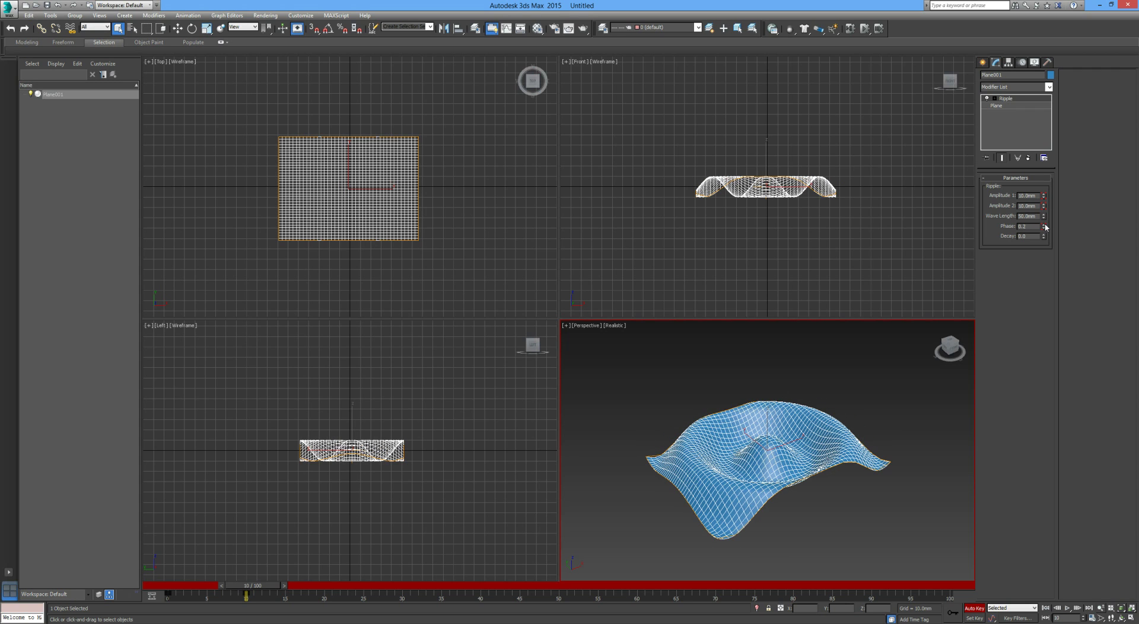
pyautogui.click(1044, 224)
pyautogui.click(1044, 225)
pyautogui.click(1044, 225)
pyautogui.click(1044, 224)
pyautogui.click(1044, 225)
pyautogui.click(1044, 225)
pyautogui.click(1043, 225)
pyautogui.click(1043, 225)
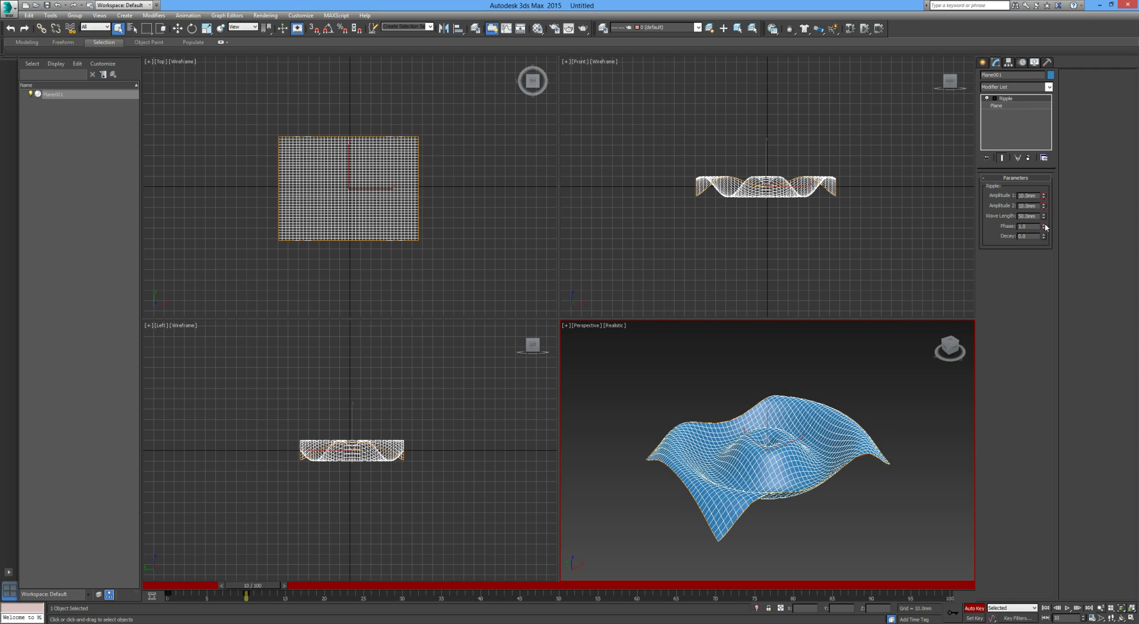
pyautogui.click(1044, 225)
pyautogui.click(1043, 225)
pyautogui.click(1044, 225)
pyautogui.click(1044, 225)
pyautogui.click(1043, 224)
pyautogui.click(1045, 225)
pyautogui.click(1044, 226)
pyautogui.click(1044, 225)
pyautogui.click(1044, 225)
pyautogui.click(1045, 225)
pyautogui.click(1022, 225)
pyautogui.write('0')
# Step: At frame 20, set the Ripple's phase to 0.1, wave length to 40 mm and decay to 0.001
pyautogui.moveTo(253, 587); pyautogui.dragTo(332, 584)
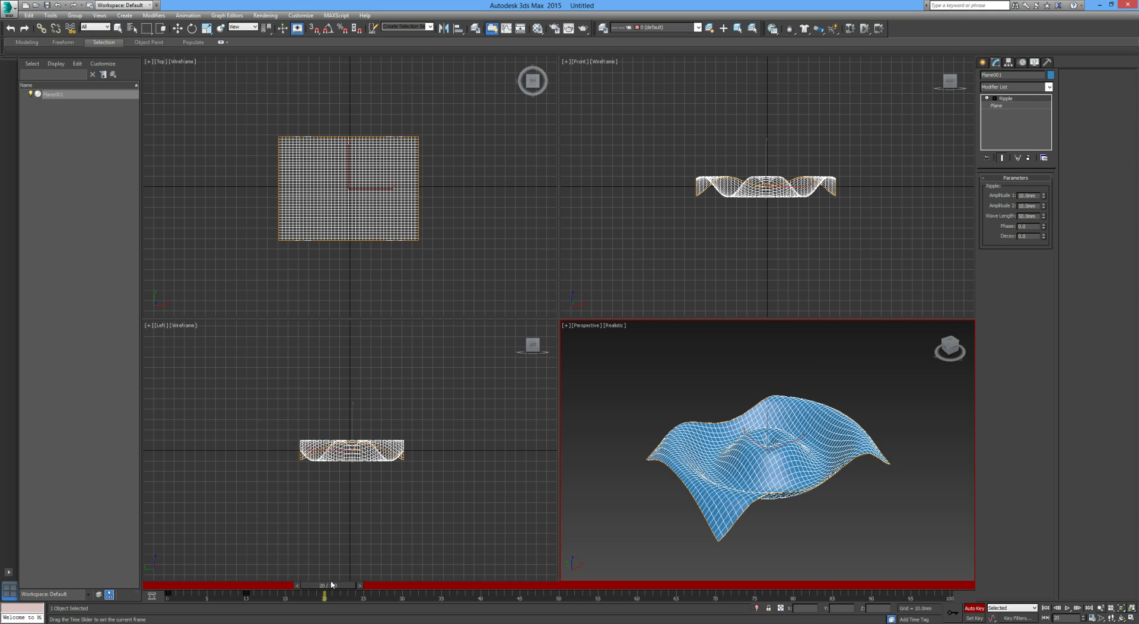
pyautogui.click(1043, 225)
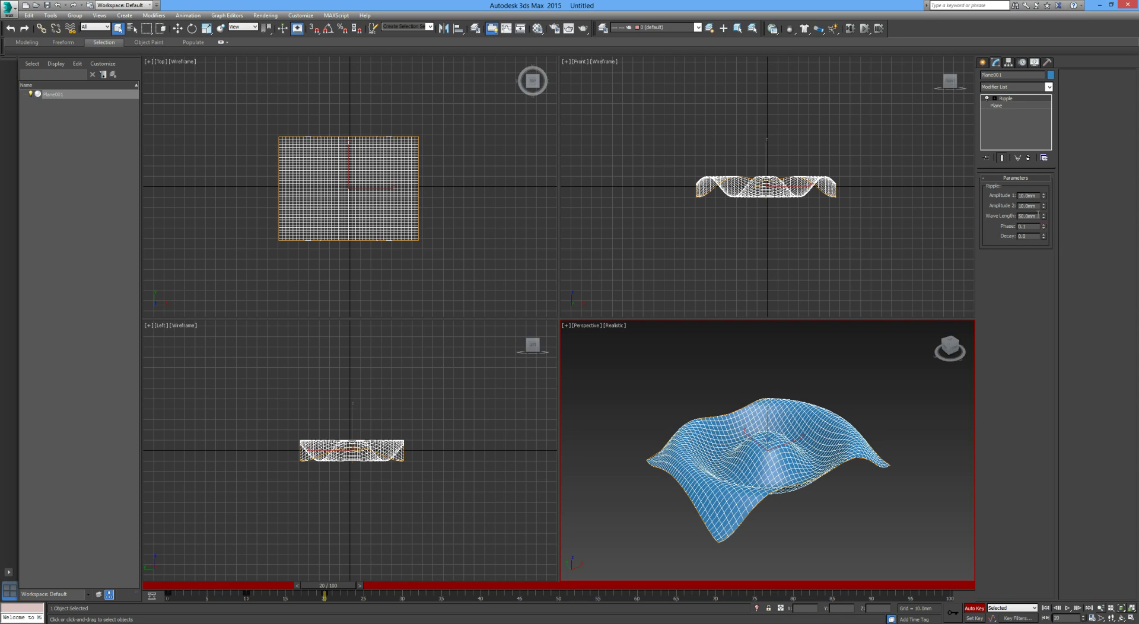
pyautogui.moveTo(1032, 218)
pyautogui.mouseDown()
pyautogui.moveTo(1017, 217)
pyautogui.moveTo(1044, 219)
pyautogui.moveTo(1042, 239)
pyautogui.moveTo(1044, 225)
pyautogui.mouseUp()
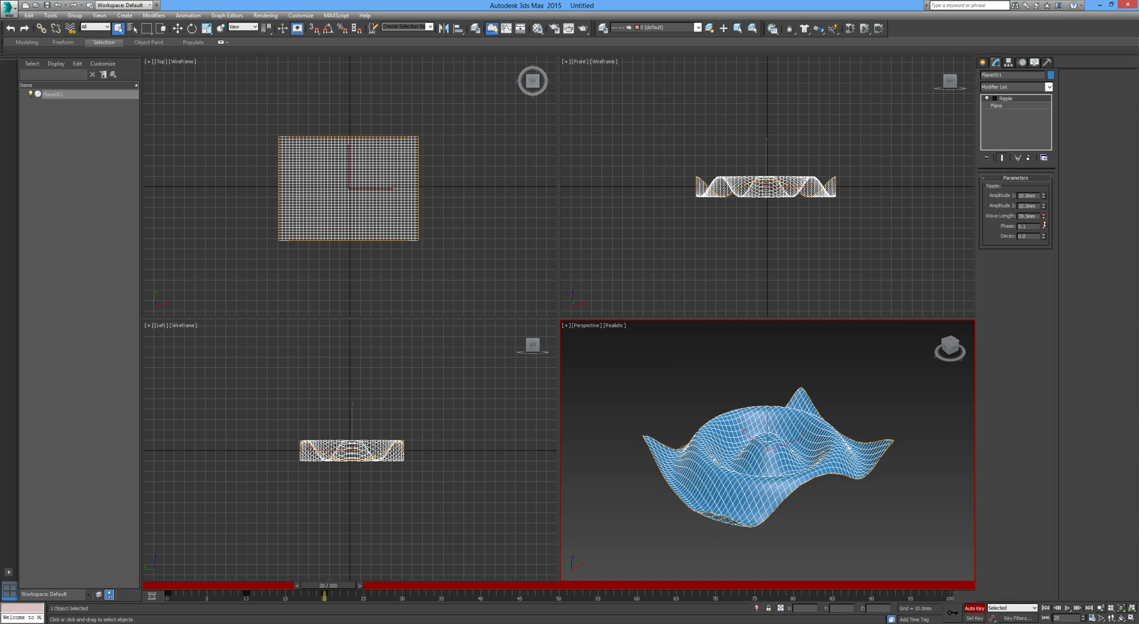
pyautogui.doubleClick(1027, 215)
pyautogui.write('40')
pyautogui.press('Return')
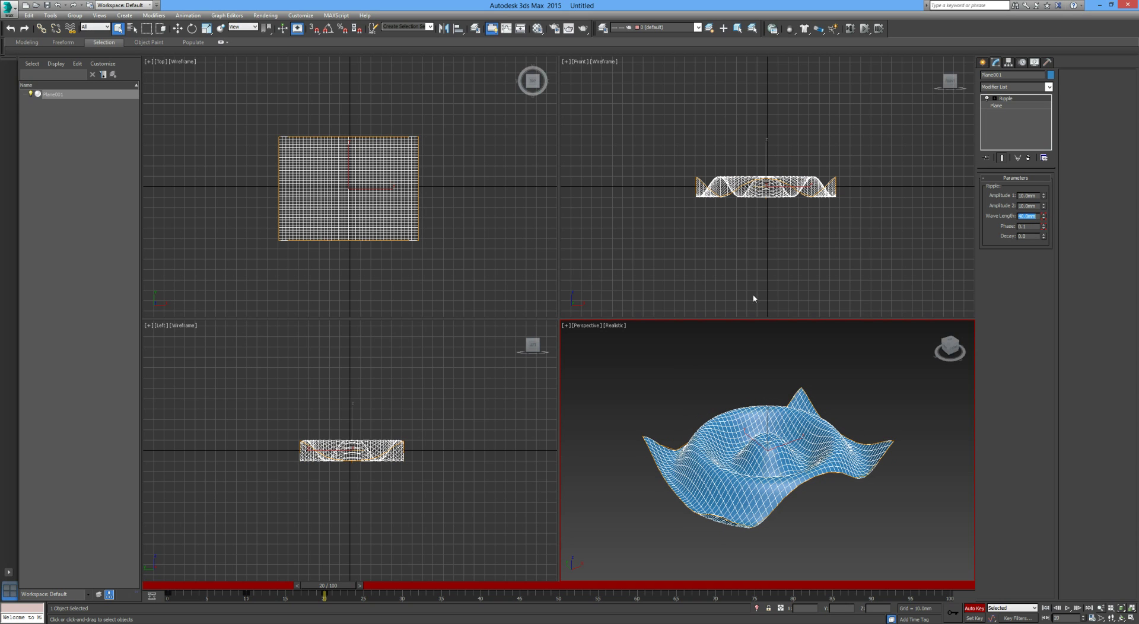
pyautogui.click(1044, 235)
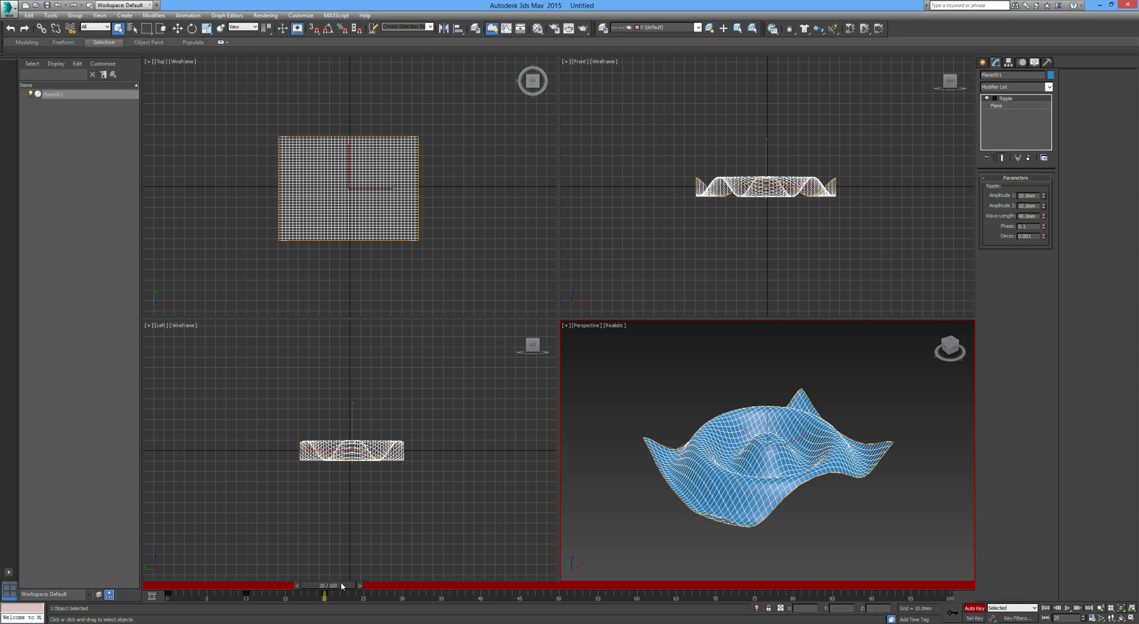
# Step: At frame 30, set the Ripple's phase to 0.2 and wave length to 30 mm
pyautogui.moveTo(341, 584); pyautogui.dragTo(416, 587)
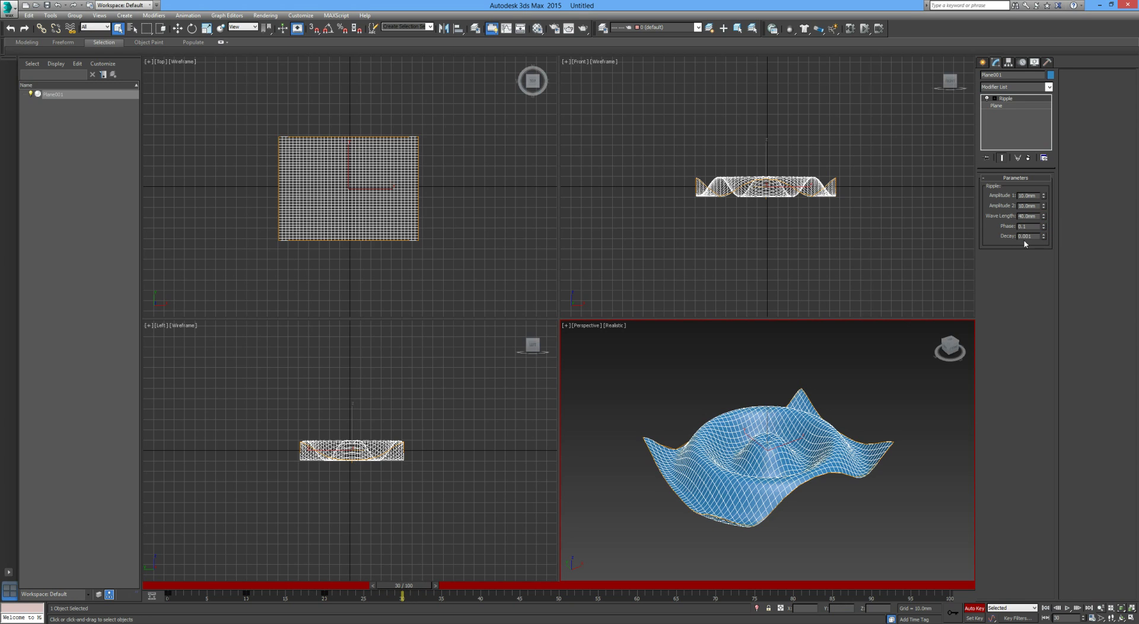
pyautogui.click(1043, 224)
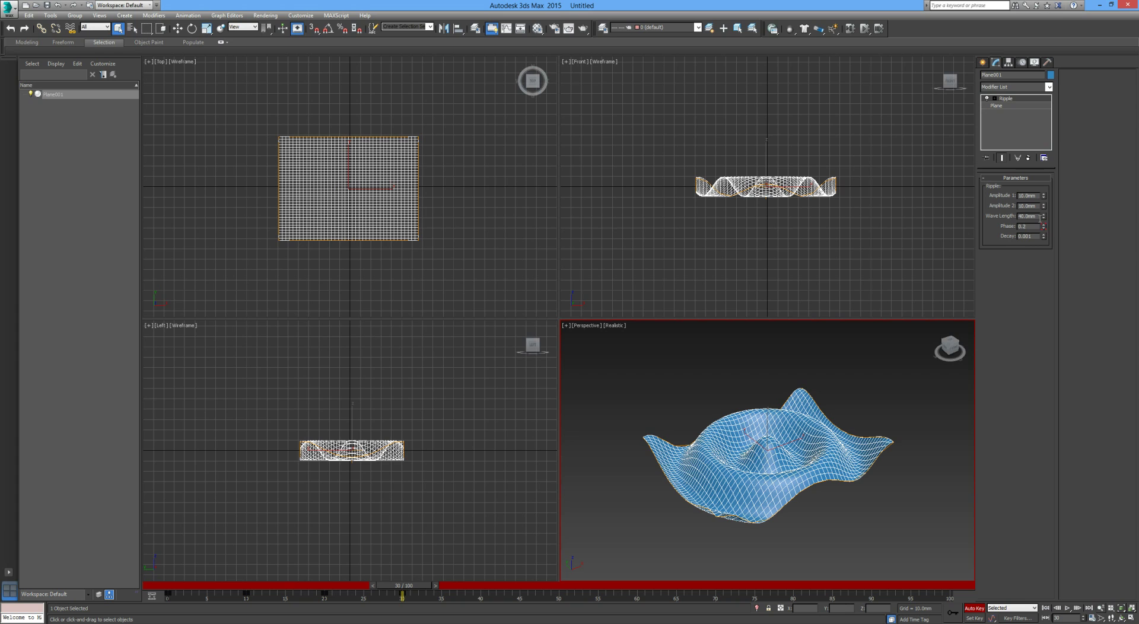
pyautogui.doubleClick(1039, 216)
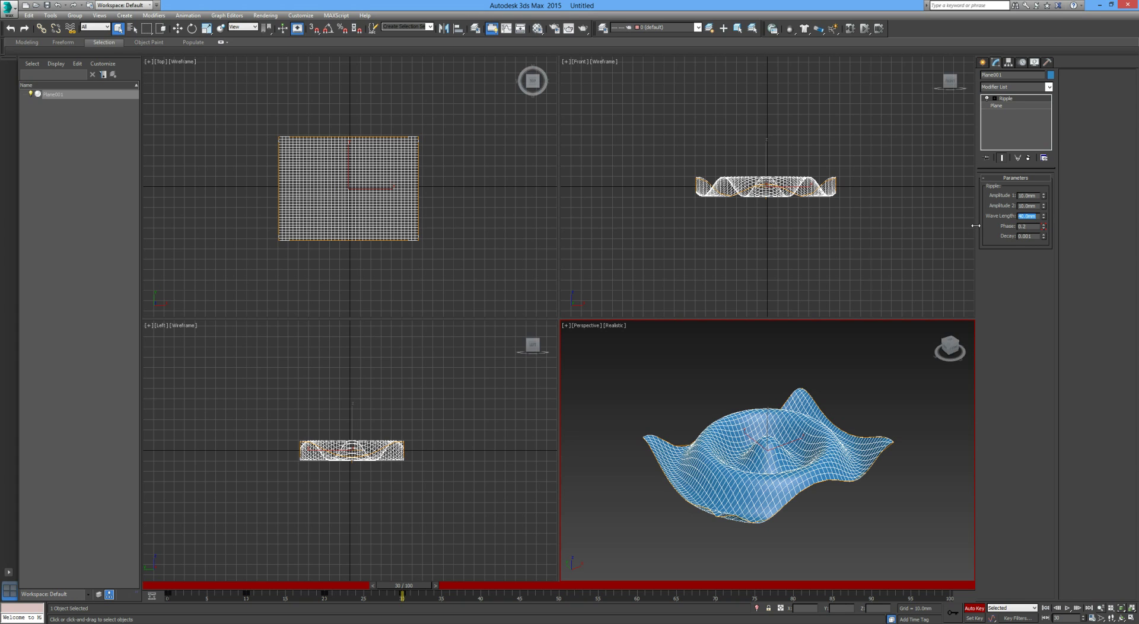
pyautogui.write('30')
pyautogui.press('Return')
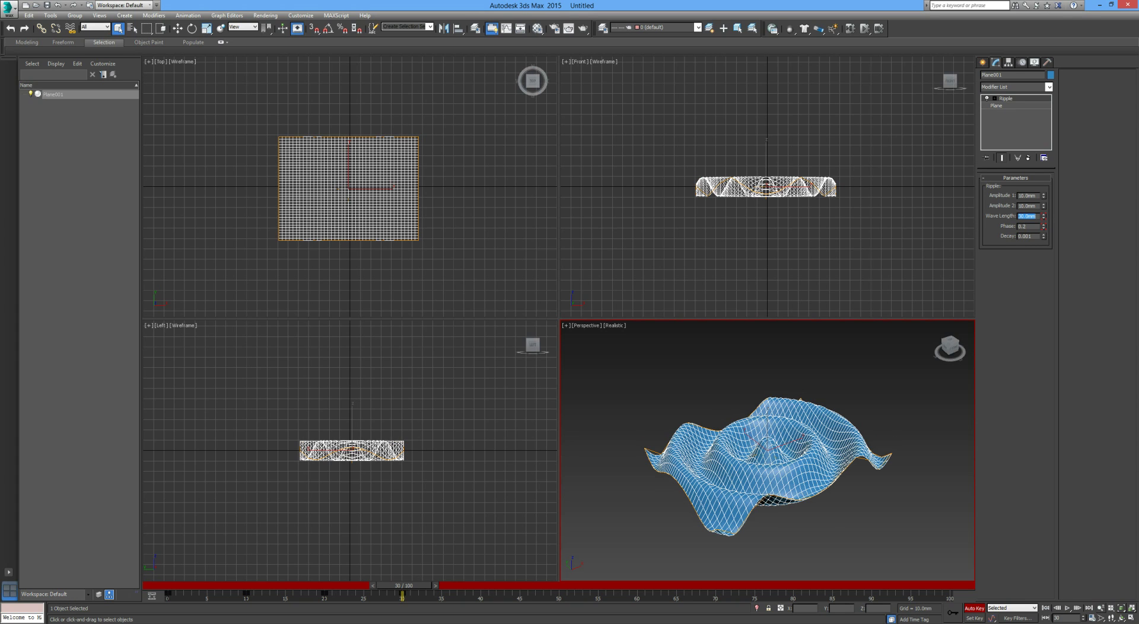
# Step: At frame 40, set the Ripple's phase to 0.3 and decay to 0.005
pyautogui.moveTo(417, 587); pyautogui.dragTo(497, 588)
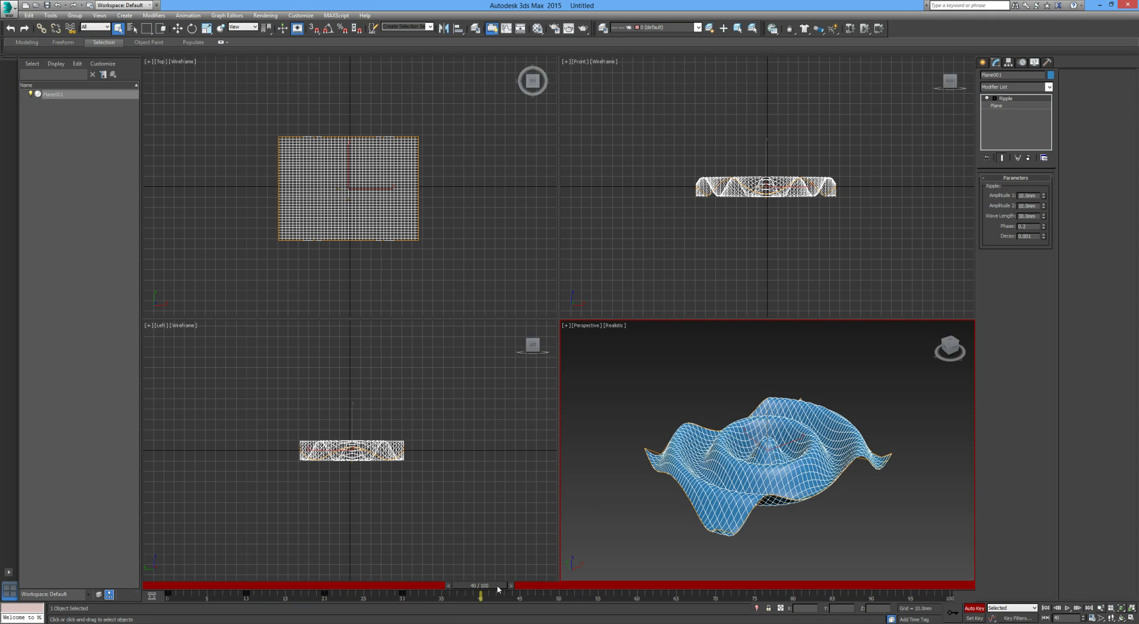
pyautogui.click(1043, 225)
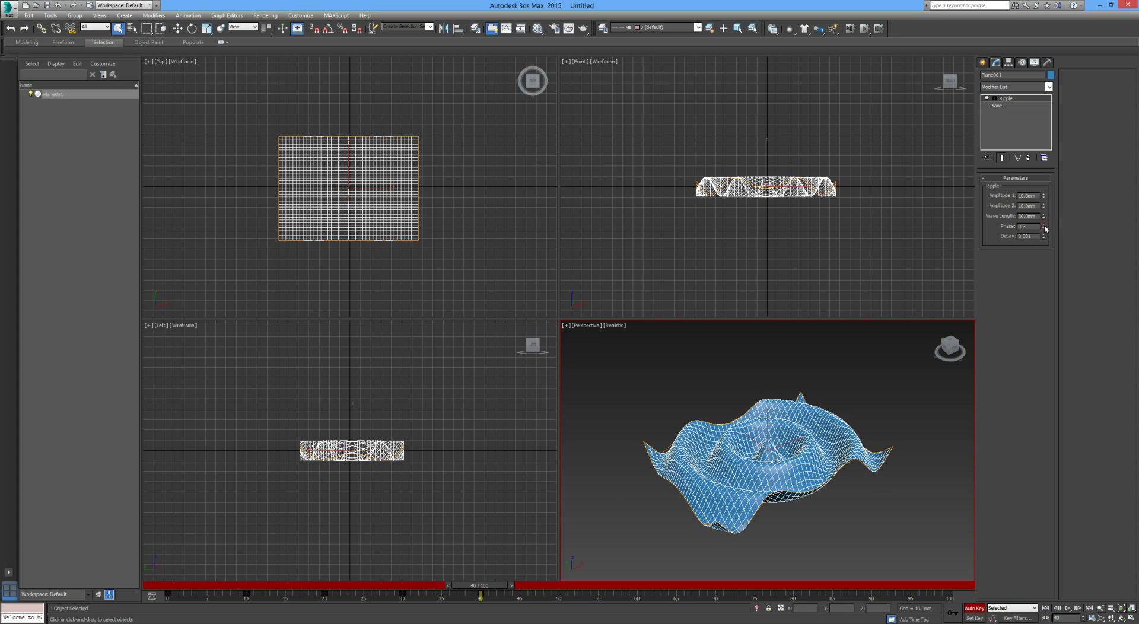
pyautogui.click(1043, 235)
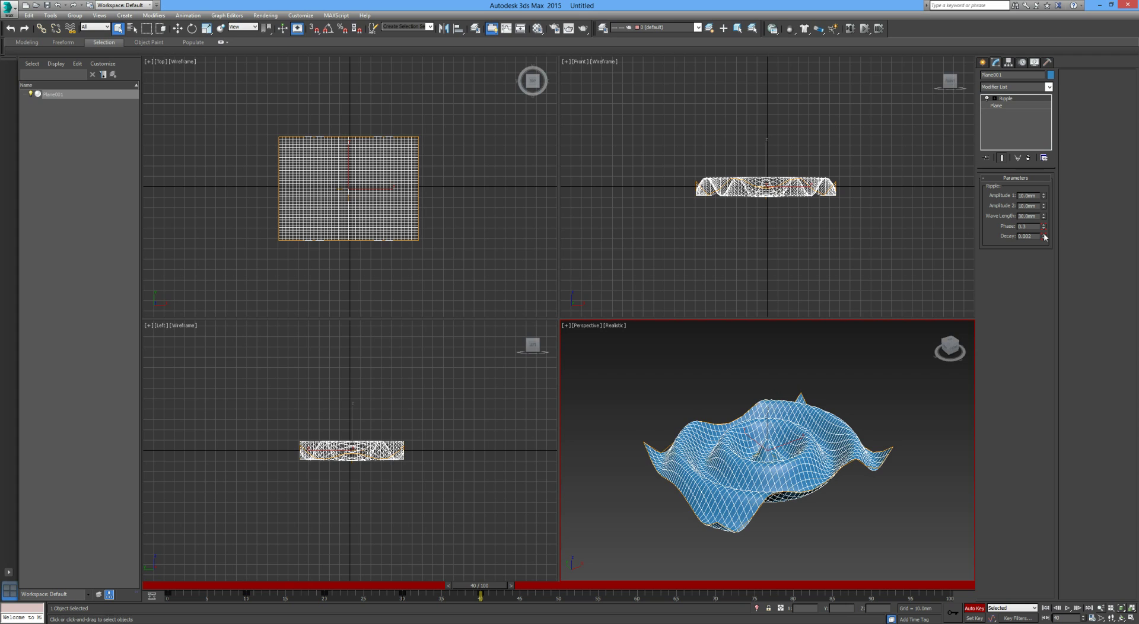
pyautogui.click(1044, 235)
pyautogui.click(1044, 235)
pyautogui.click(1043, 235)
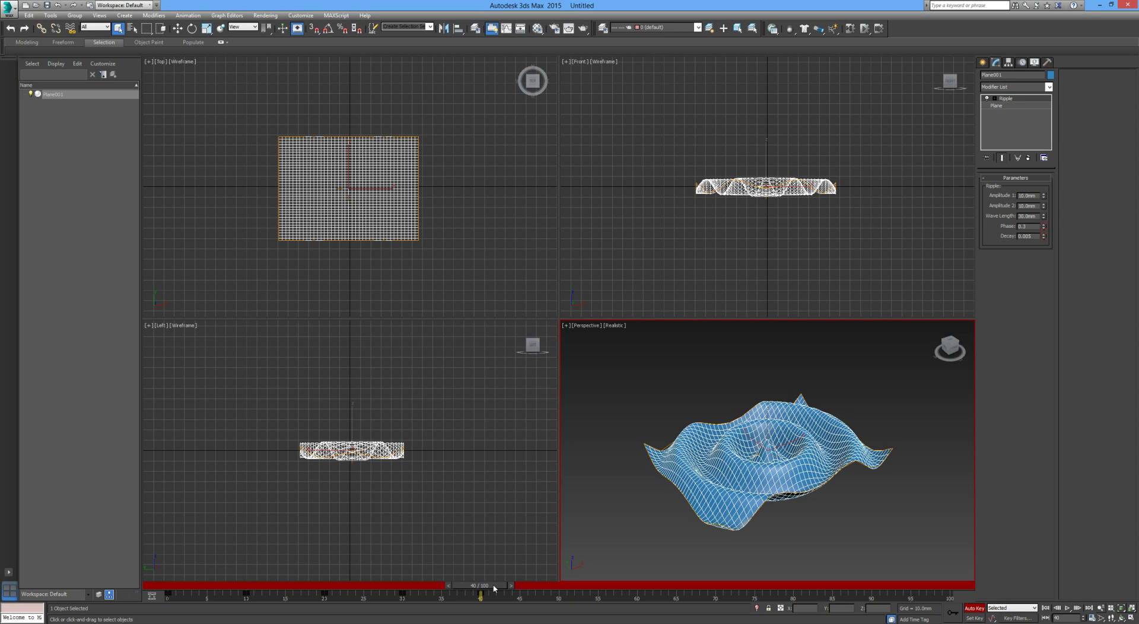
# Step: At frame 50, set the Ripple's phase to 0.4 and wave length to 20 mm
pyautogui.moveTo(493, 588); pyautogui.dragTo(571, 589)
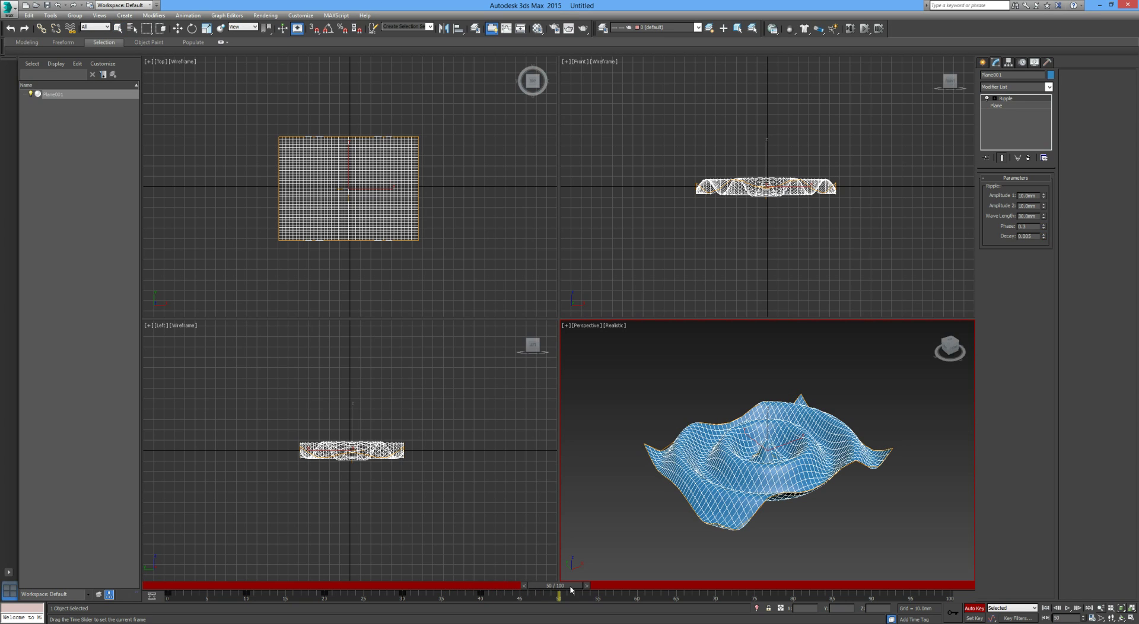
pyautogui.press('q')
pyautogui.click(1043, 225)
pyautogui.click(1043, 217)
pyautogui.doubleClick(1024, 215)
pyautogui.write('20')
pyautogui.press('Return')
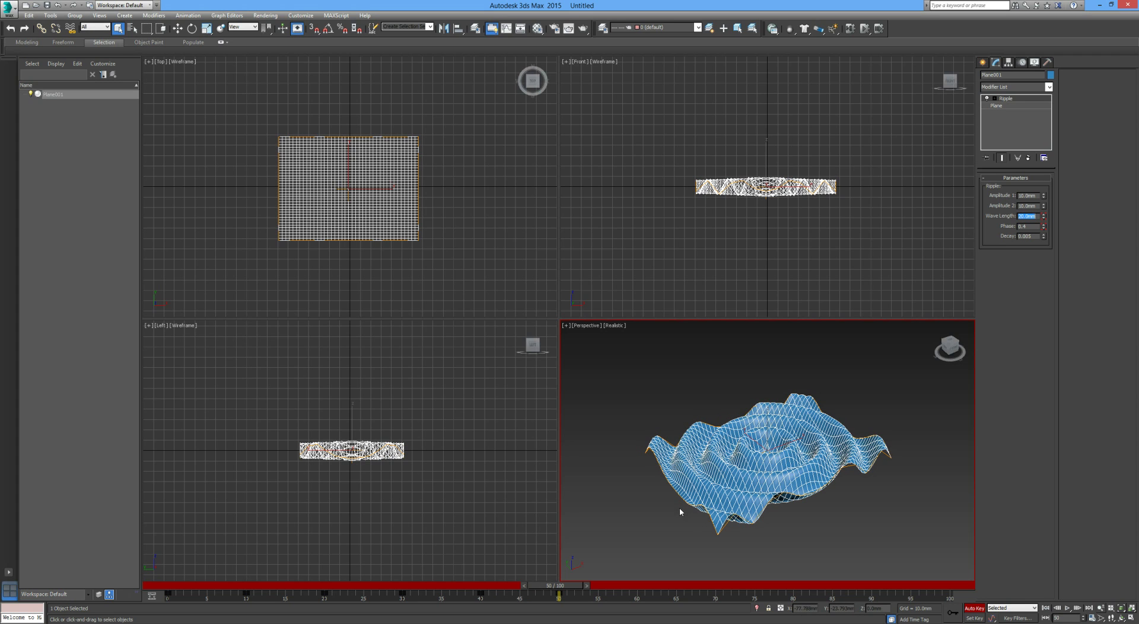
# Step: At frame 60, set the Ripple's phase to 0.5 and raise its decay to about 0.016
pyautogui.moveTo(563, 585); pyautogui.dragTo(641, 586)
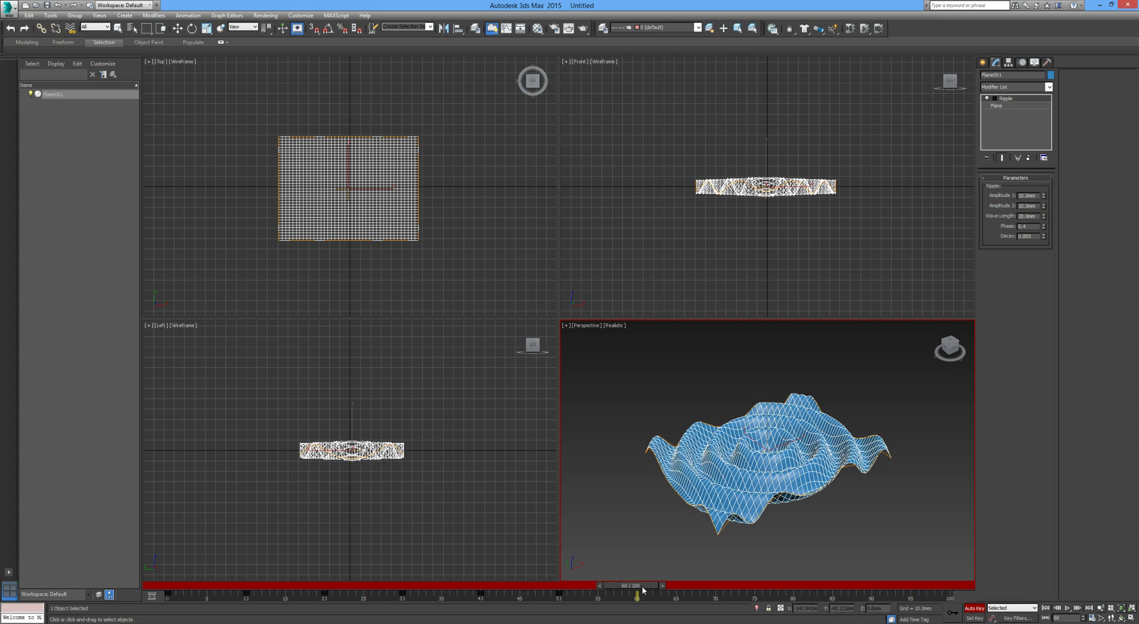
pyautogui.click(1043, 225)
pyautogui.click(1044, 235)
pyautogui.click(1044, 235)
pyautogui.click(1044, 235)
pyautogui.click(1043, 235)
pyautogui.click(1043, 235)
pyautogui.click(1044, 235)
pyautogui.click(1044, 235)
pyautogui.click(1044, 235)
pyautogui.click(1044, 234)
pyautogui.click(1044, 235)
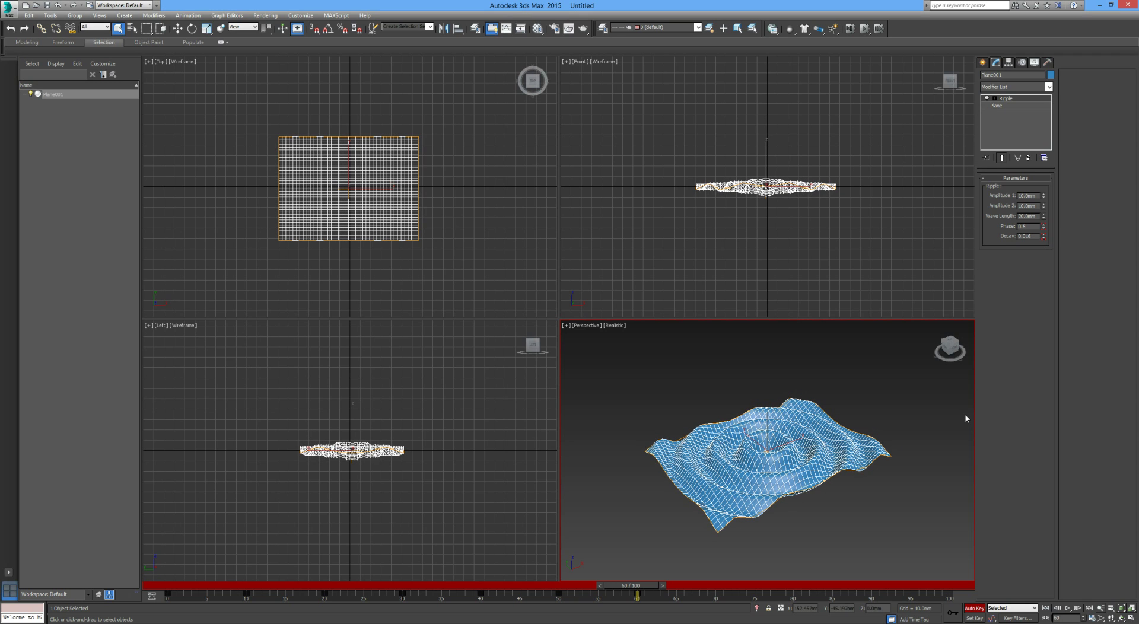
# Step: At frame 70, set the Ripple's phase to 0.6 and raise its decay to about 0.029
pyautogui.moveTo(638, 586); pyautogui.dragTo(717, 587)
pyautogui.press('q')
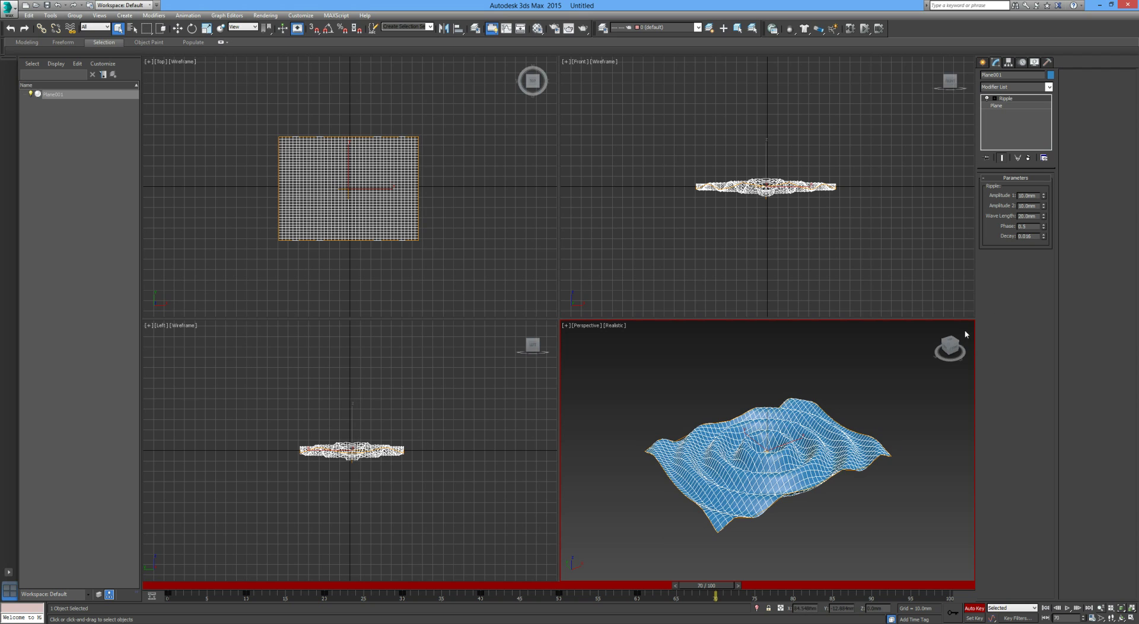
pyautogui.click(1043, 226)
pyautogui.moveTo(1044, 236); pyautogui.dragTo(1043, 231)
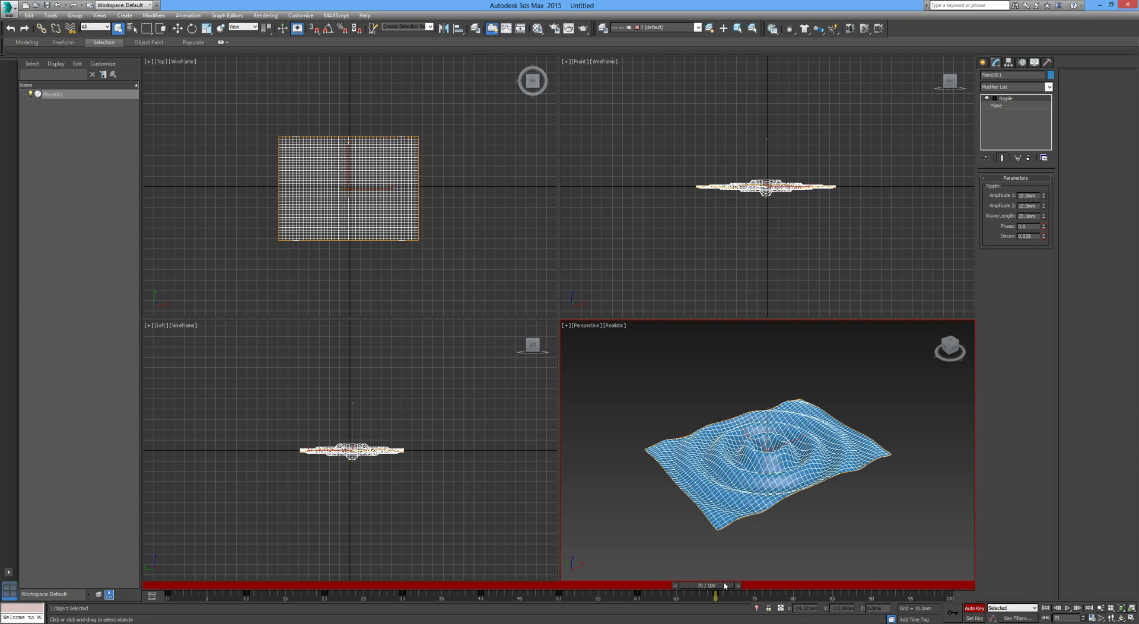
# Step: At frame 80, set the Ripple's wave length to 10 mm and raise its decay to about 0.09
pyautogui.moveTo(724, 586); pyautogui.dragTo(805, 587)
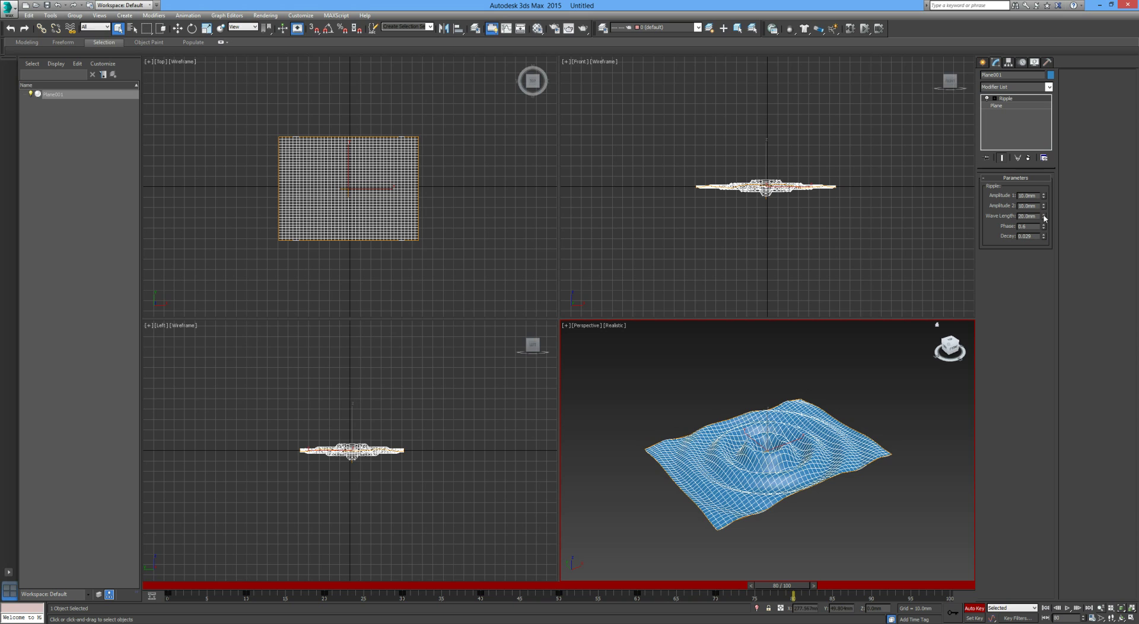
pyautogui.moveTo(1037, 214); pyautogui.dragTo(1019, 219)
pyautogui.write('10')
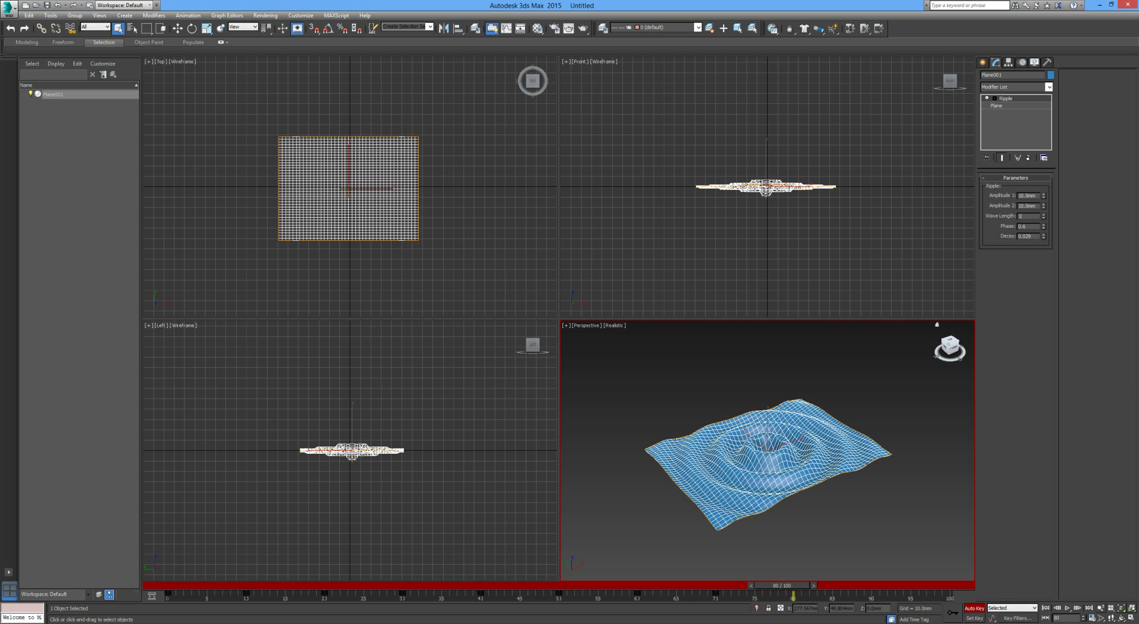
pyautogui.press('Return')
pyautogui.moveTo(1043, 237); pyautogui.dragTo(1045, 211)
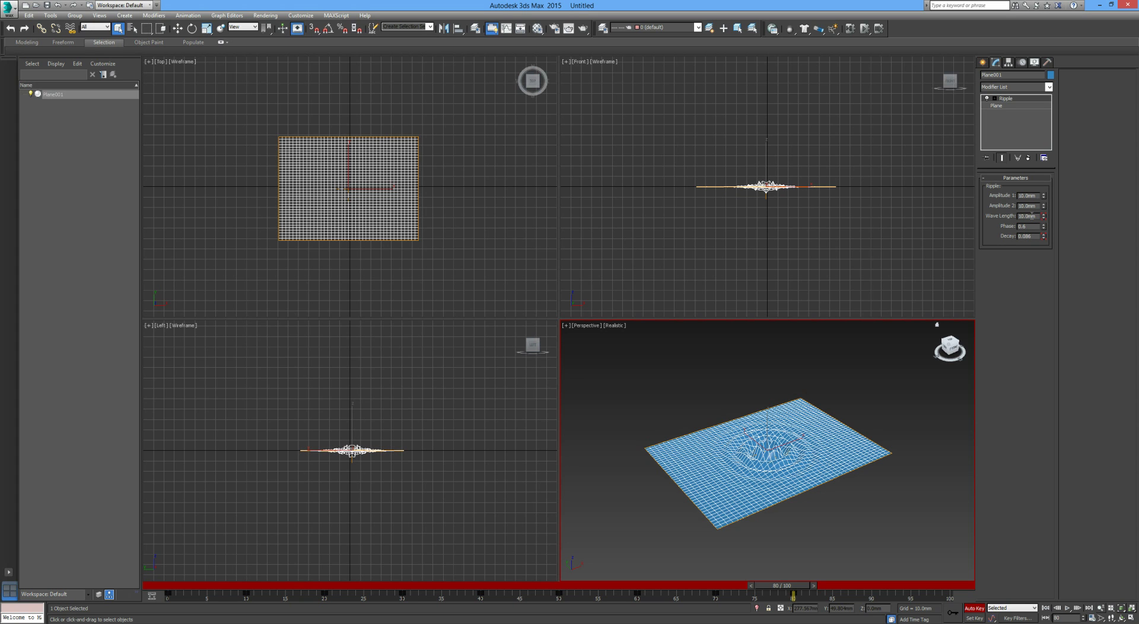
# Step: Still at frame 80, try a Ripple wave length of 15 mm, settle on 20 mm, and set the phase to 0.7
pyautogui.doubleClick(1032, 216)
pyautogui.write('15')
pyautogui.press('Return')
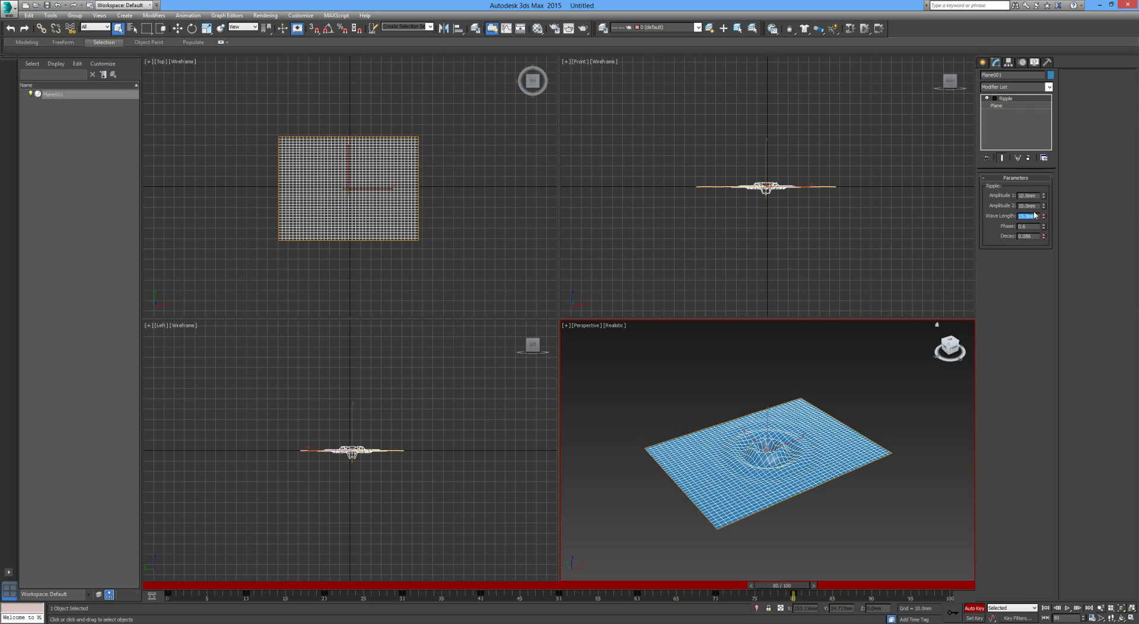
pyautogui.write('20')
pyautogui.press('Return')
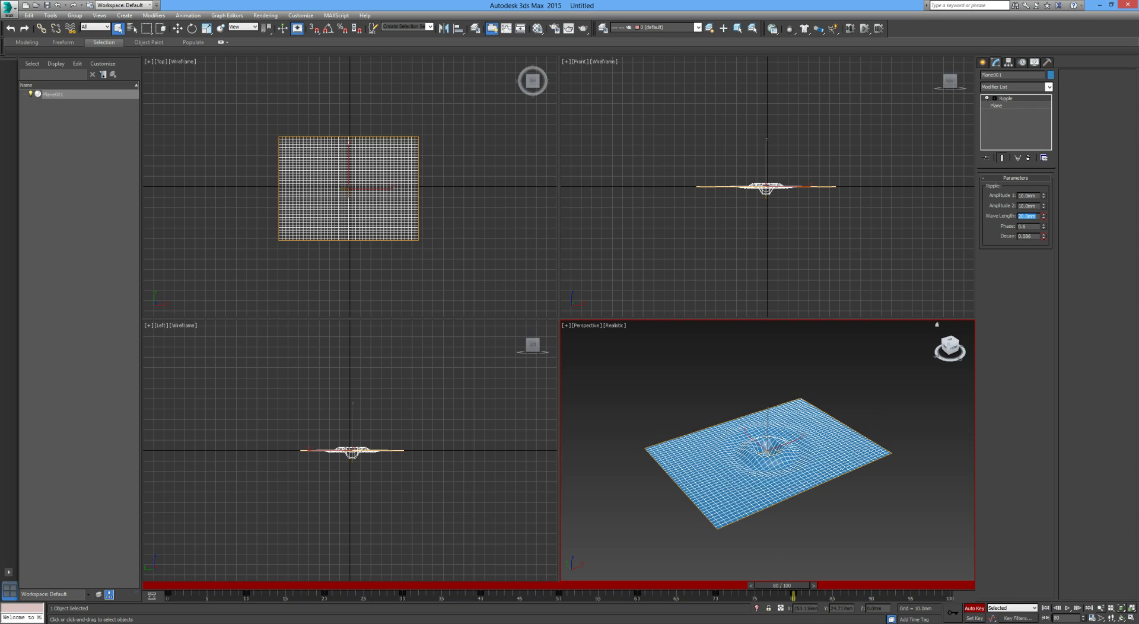
pyautogui.click(1043, 226)
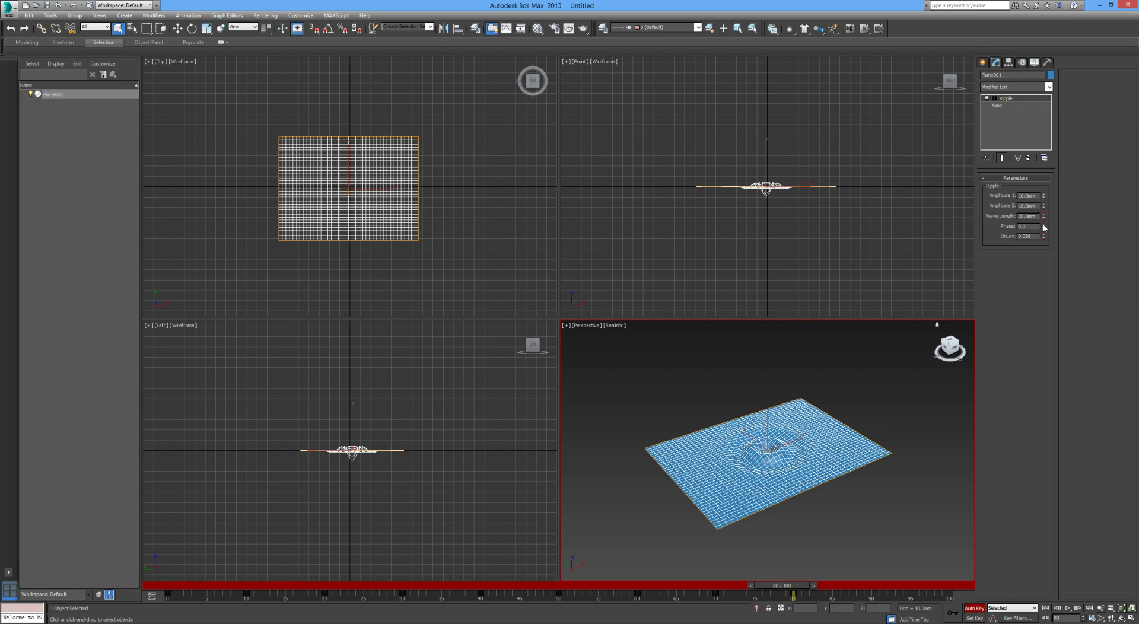
# Step: At frame 90, raise the Ripple's decay to about 0.31
pyautogui.moveTo(817, 589); pyautogui.dragTo(884, 587)
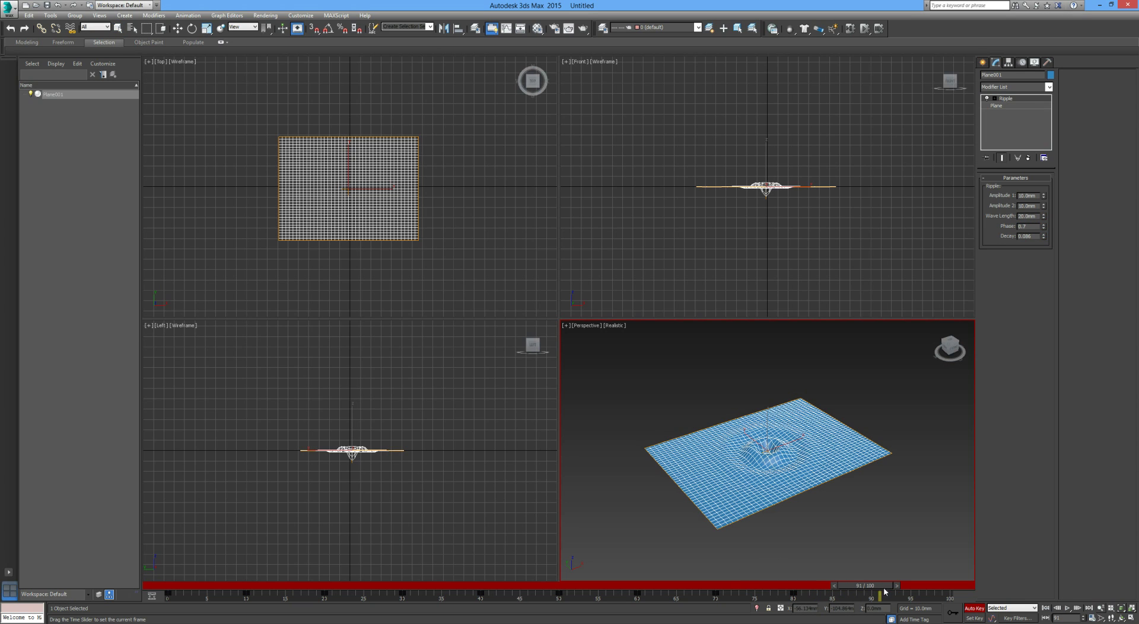
pyautogui.press('q')
pyautogui.moveTo(1043, 237); pyautogui.dragTo(1051, 136)
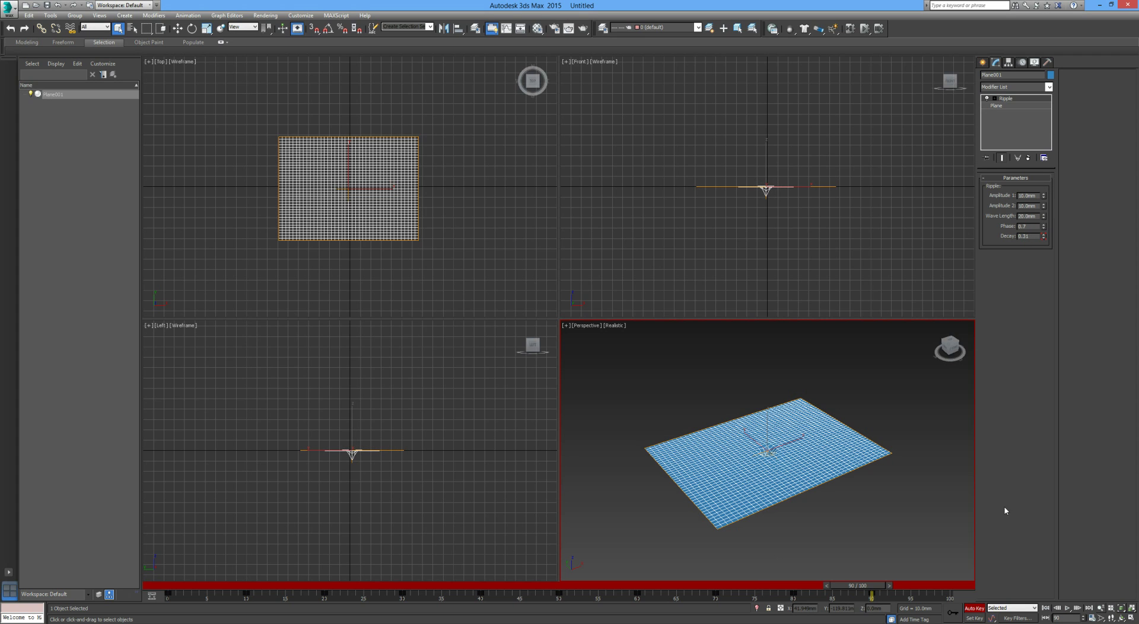
# Step: Go to frame 99, deselect the plane and turn off Auto Key recording
pyautogui.moveTo(872, 587); pyautogui.dragTo(947, 586)
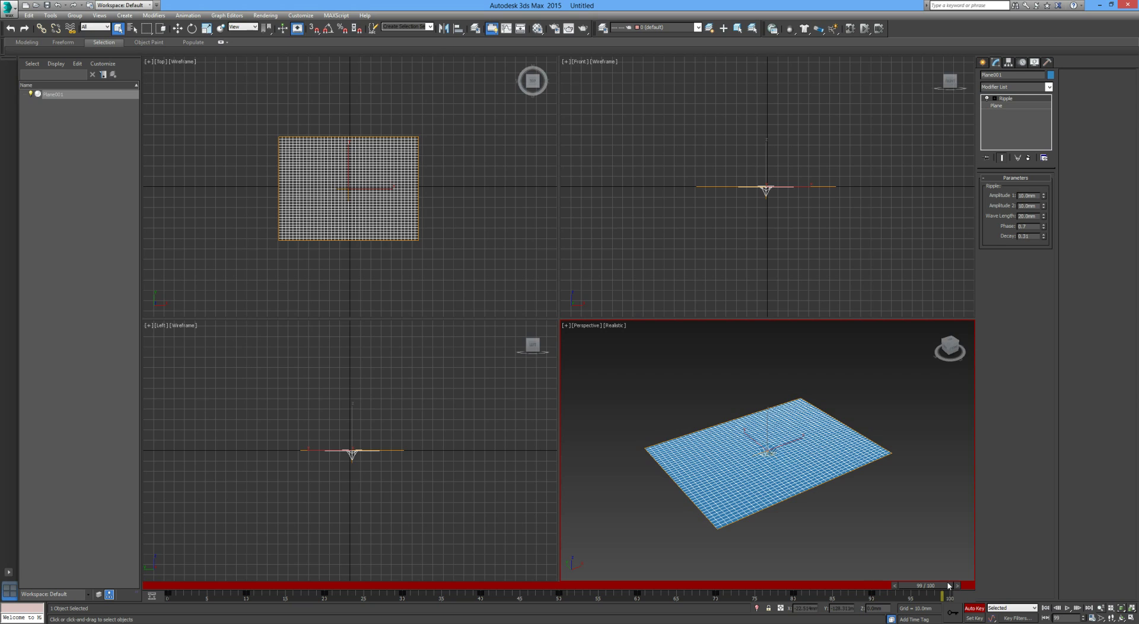
pyautogui.click(879, 492)
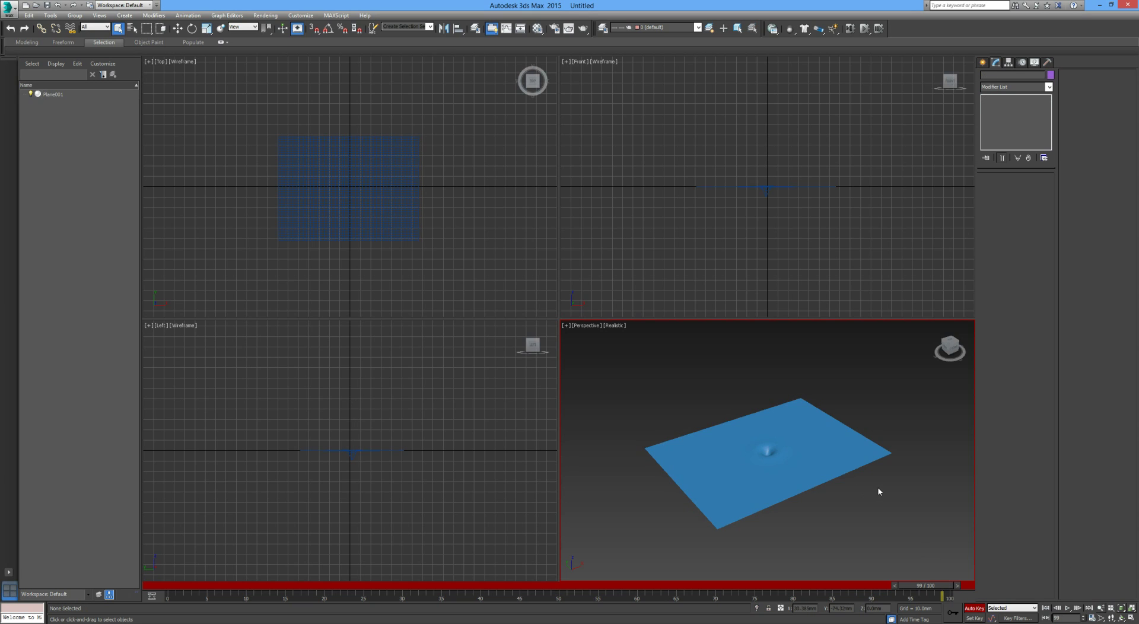
pyautogui.click(971, 609)
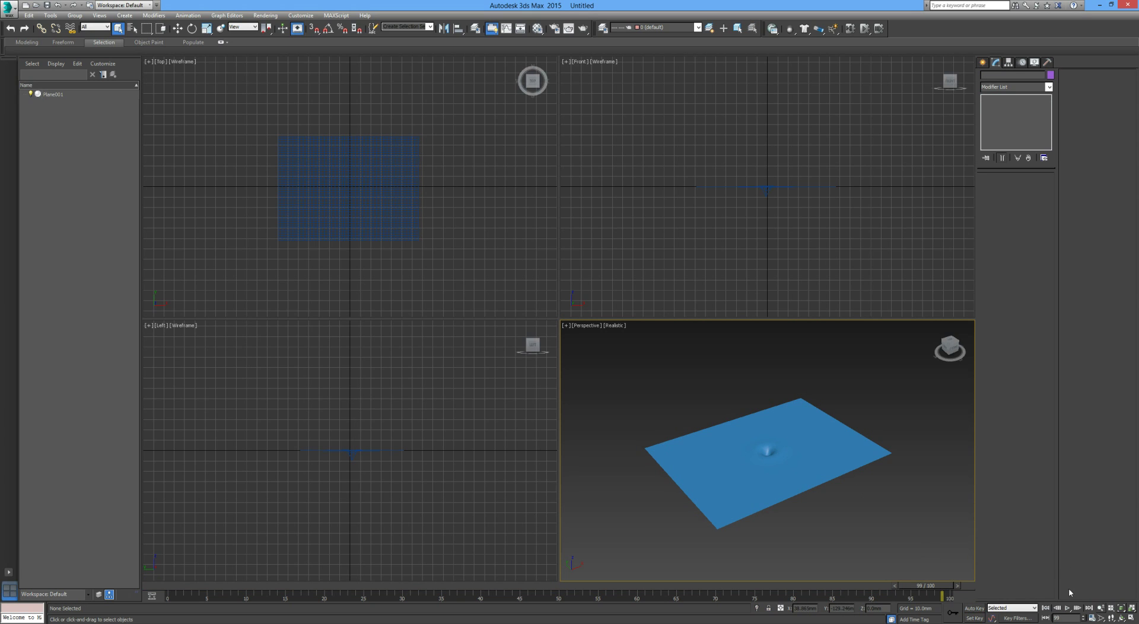
# Step: Play the ripple animation, replay it in a maximized Perspective viewport, and return to frame 0
pyautogui.click(1066, 608)
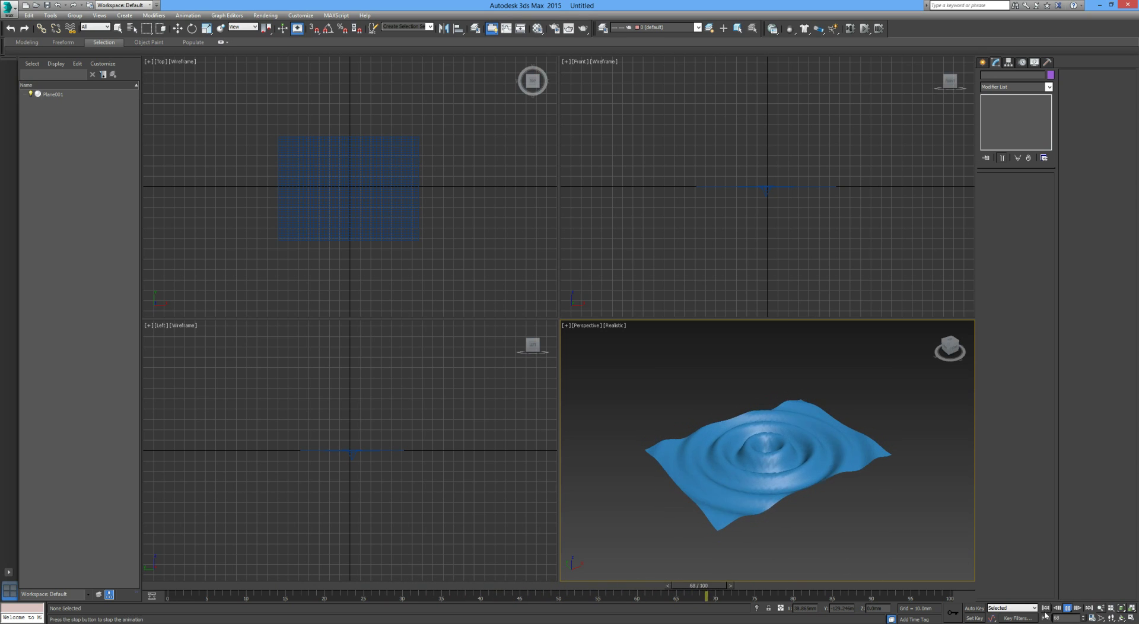
pyautogui.click(1045, 609)
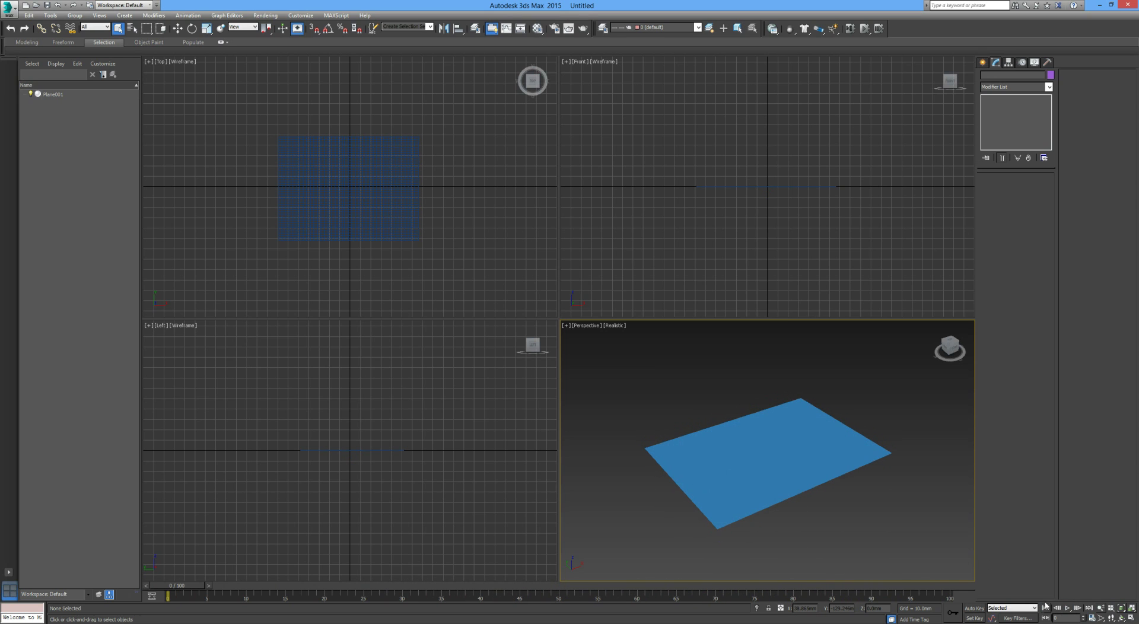
pyautogui.hotkey('alt', 'w')
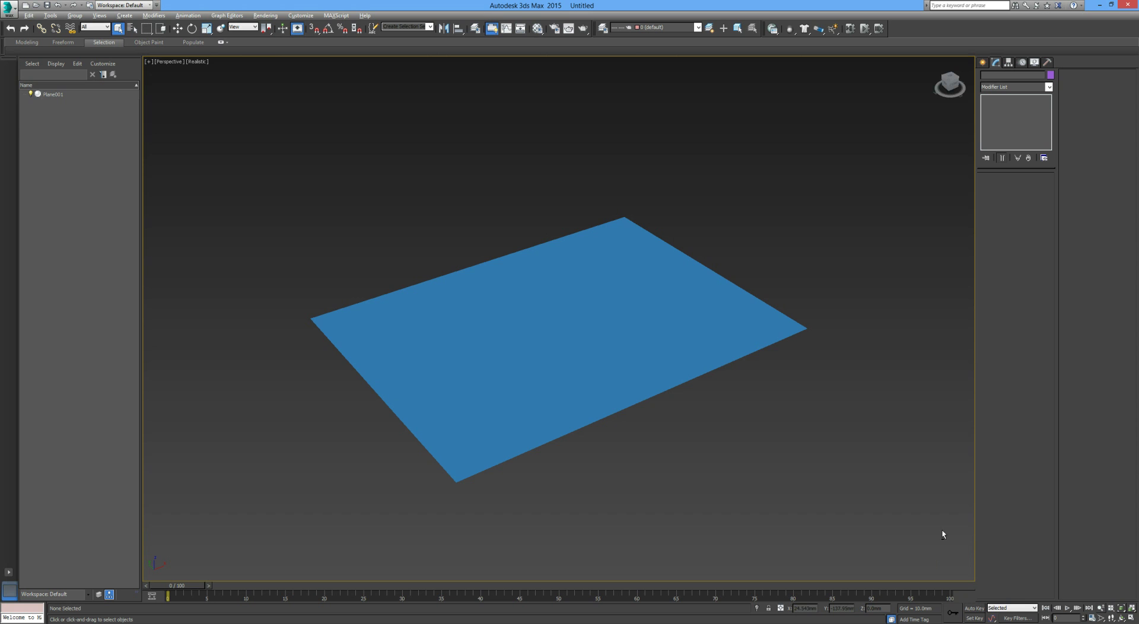
pyautogui.click(1068, 608)
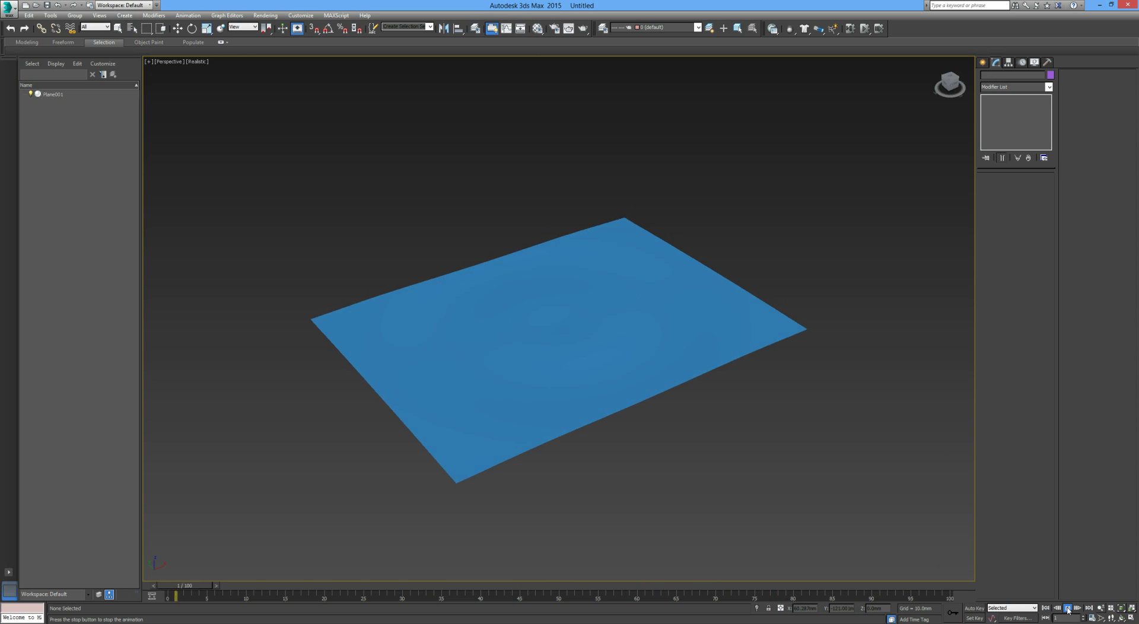
pyautogui.click(1047, 609)
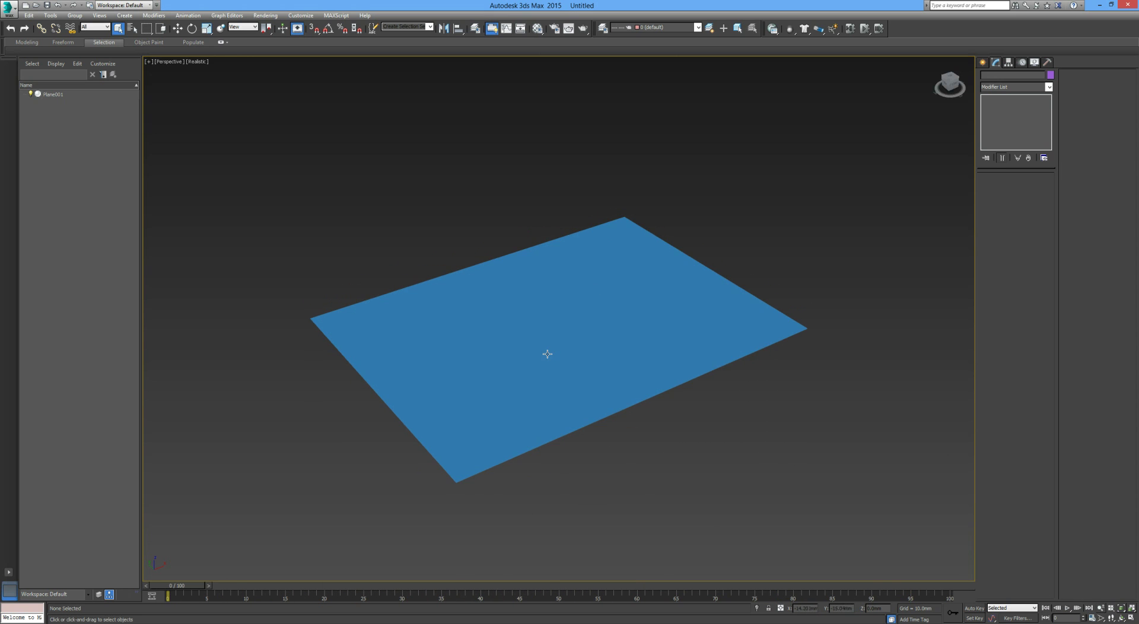
# Step: At frame 7, clone the rippled plane along the X axis beside the original as one independent Copy
pyautogui.moveTo(190, 587); pyautogui.dragTo(250, 580)
pyautogui.scroll(-2, 487, 494)
pyautogui.scroll(-3, 486, 497)
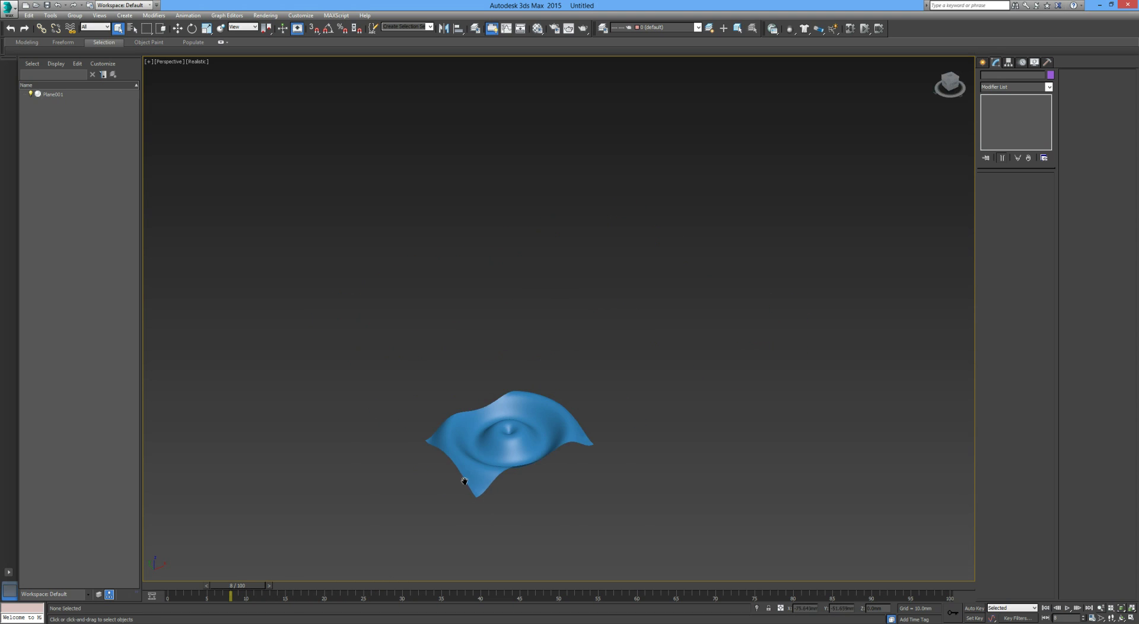
pyautogui.moveTo(483, 496); pyautogui.dragTo(386, 452, button='middle')
pyautogui.scroll(2, 386, 452)
pyautogui.moveTo(261, 583)
pyautogui.mouseDown()
pyautogui.moveTo(233, 586)
pyautogui.moveTo(255, 585)
pyautogui.mouseUp()
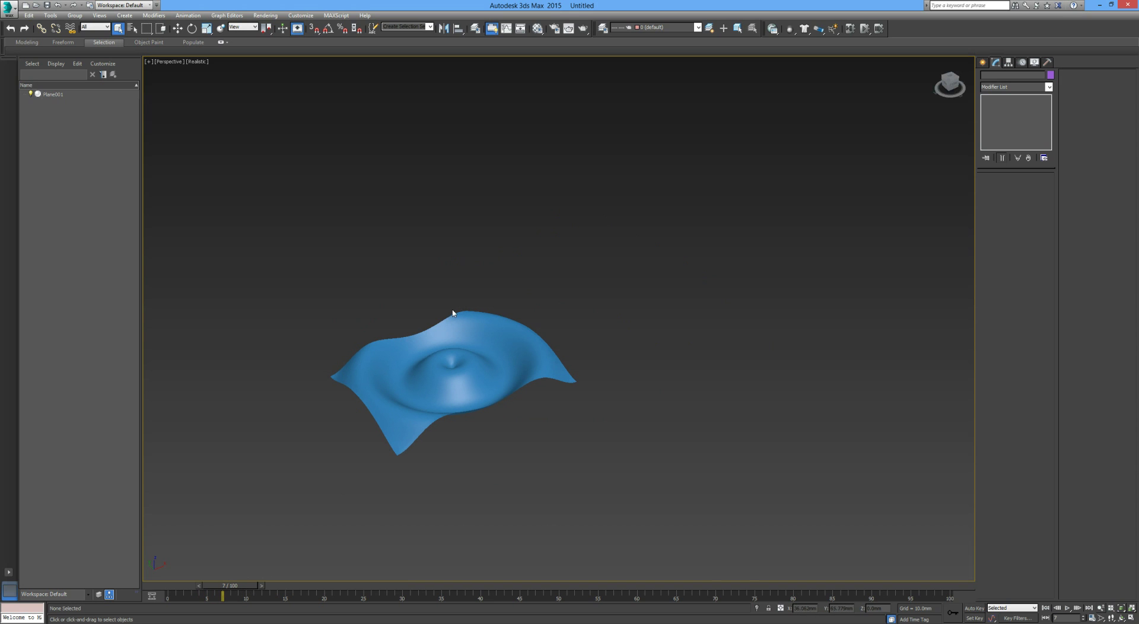
pyautogui.click(452, 365)
pyautogui.press('w')
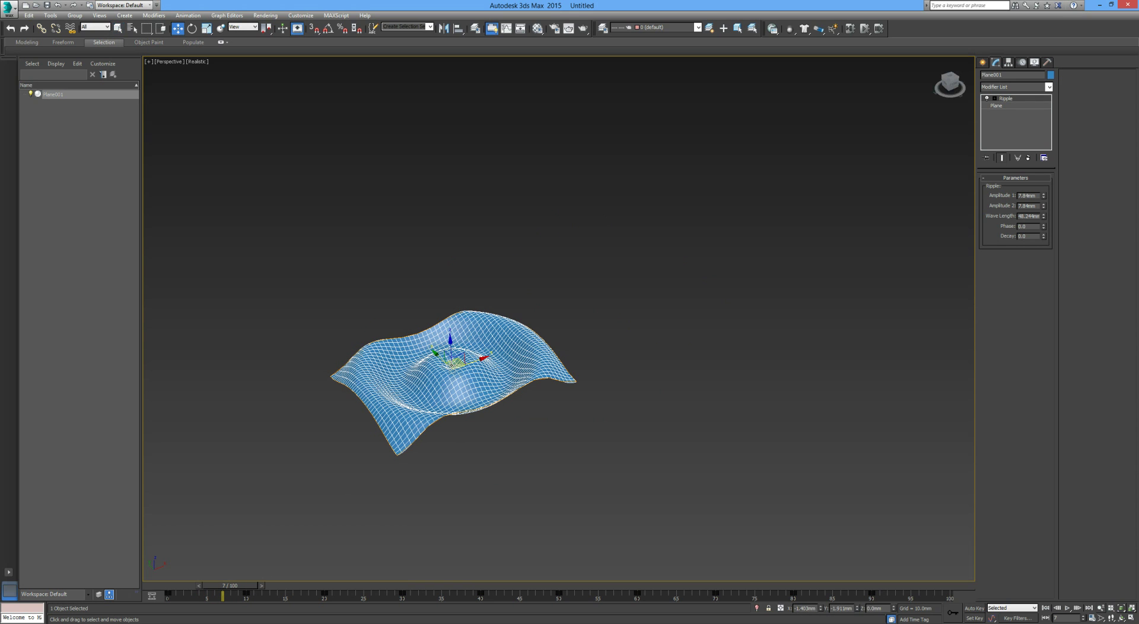
pyautogui.keyDown('shift'); pyautogui.moveTo(482, 348); pyautogui.dragTo(700, 308); pyautogui.keyUp('shift')
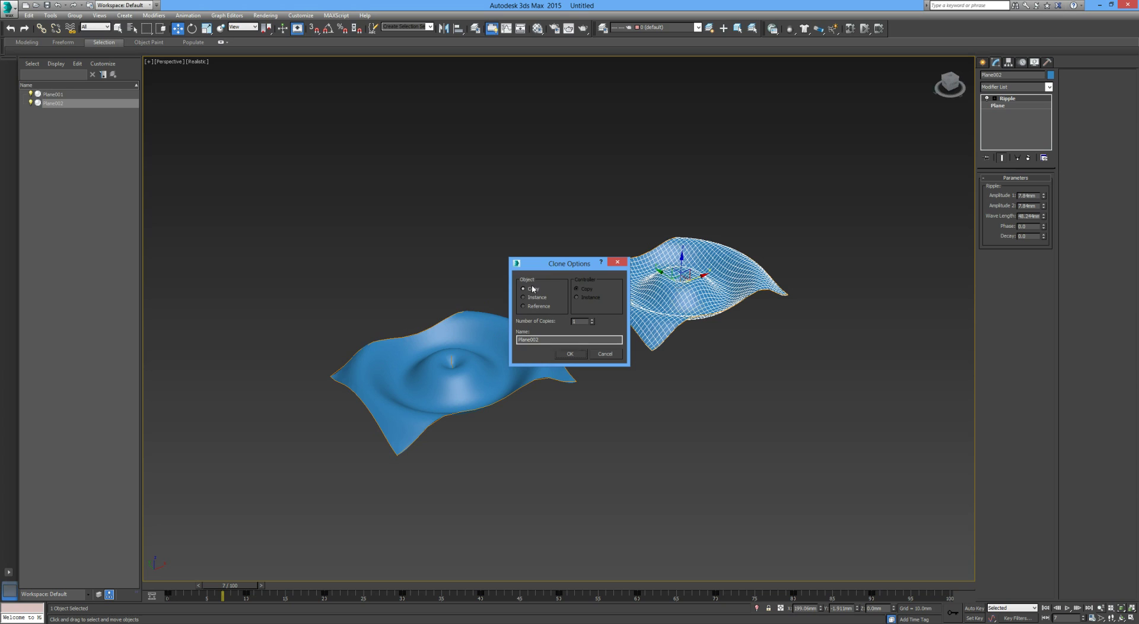
pyautogui.doubleClick(540, 339)
pyautogui.click(571, 354)
pyautogui.rightClick(692, 286)
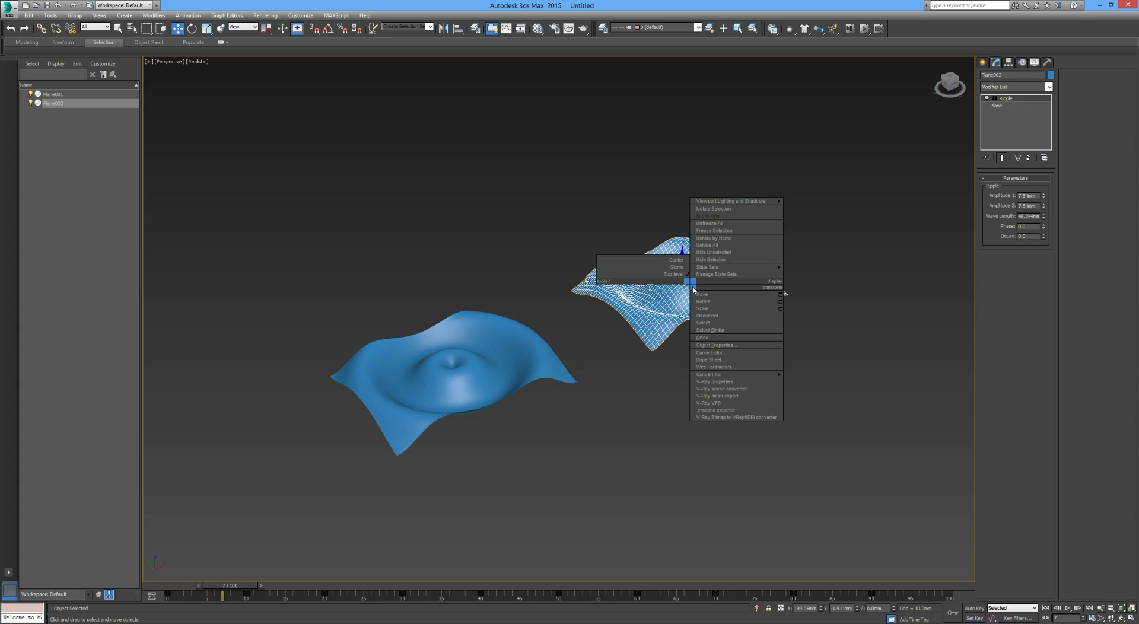
pyautogui.moveTo(731, 374)
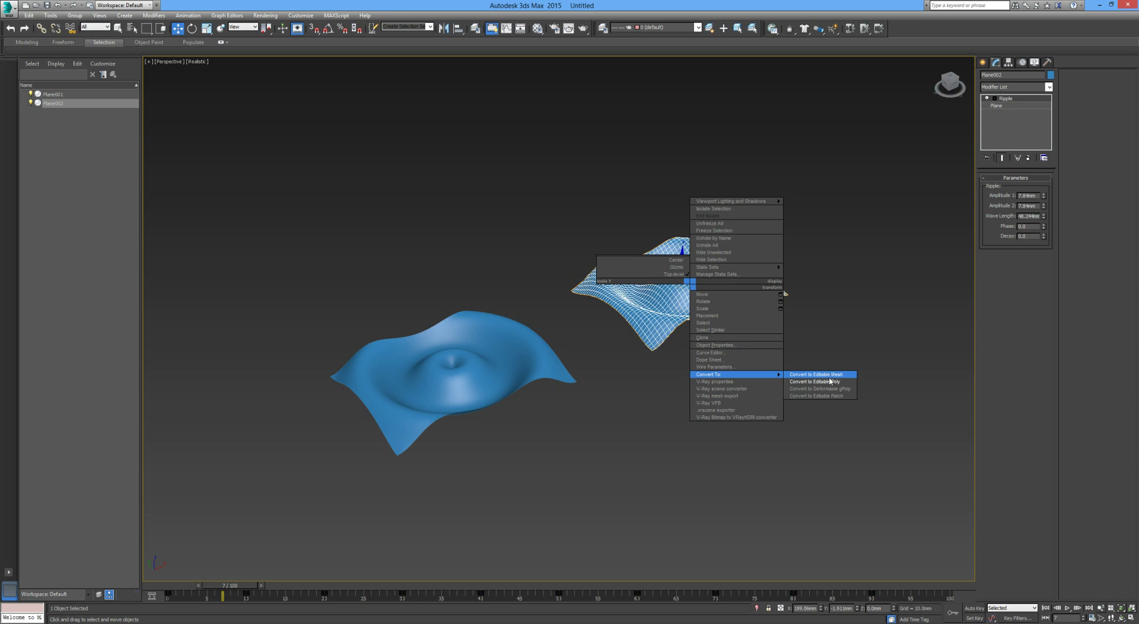
pyautogui.click(836, 342)
# Step: At frame 10, convert the cloned plane to an Editable Poly and deselect it
pyautogui.moveTo(235, 587)
pyautogui.mouseDown()
pyautogui.moveTo(223, 586)
pyautogui.moveTo(296, 587)
pyautogui.moveTo(256, 589)
pyautogui.mouseUp()
pyautogui.press('w')
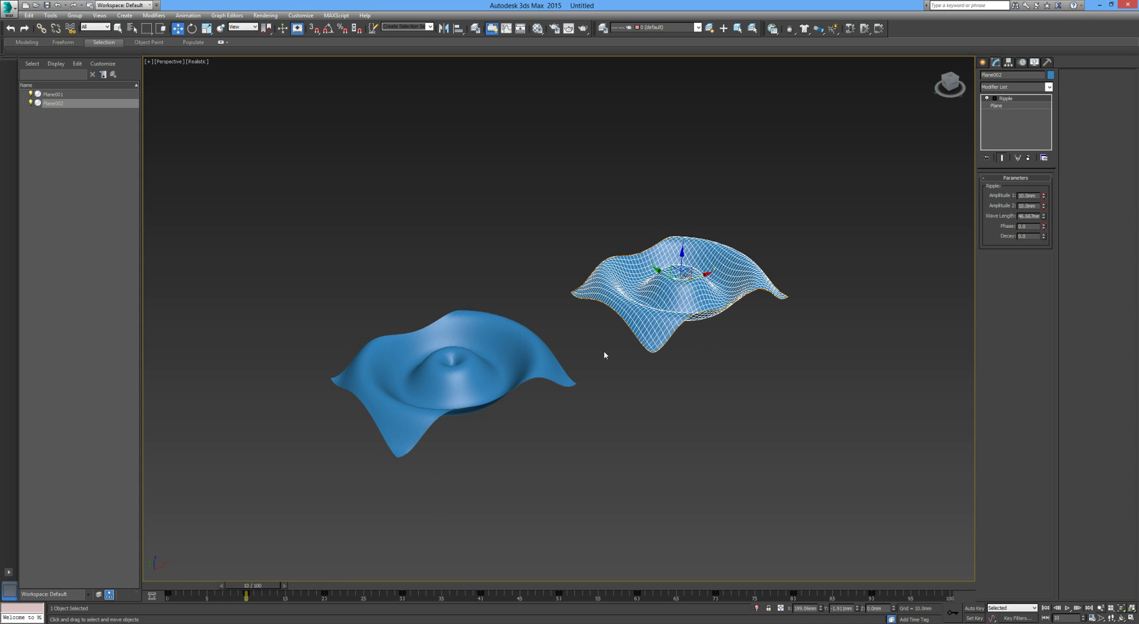
pyautogui.rightClick(676, 288)
pyautogui.moveTo(738, 386)
pyautogui.click(806, 389)
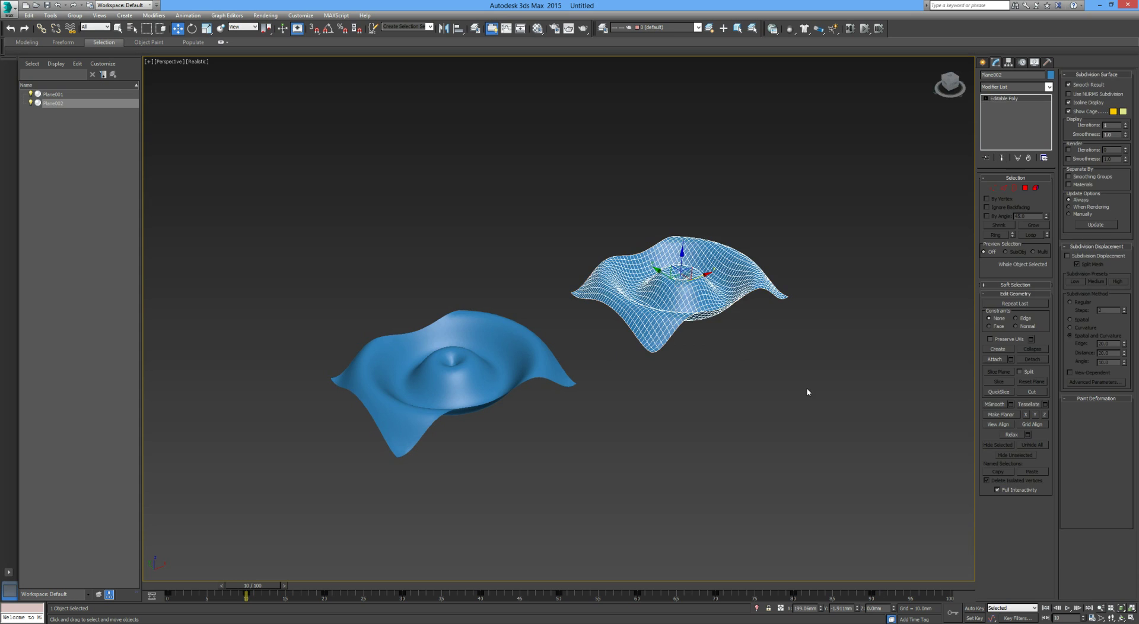
pyautogui.click(753, 357)
pyautogui.click(714, 287)
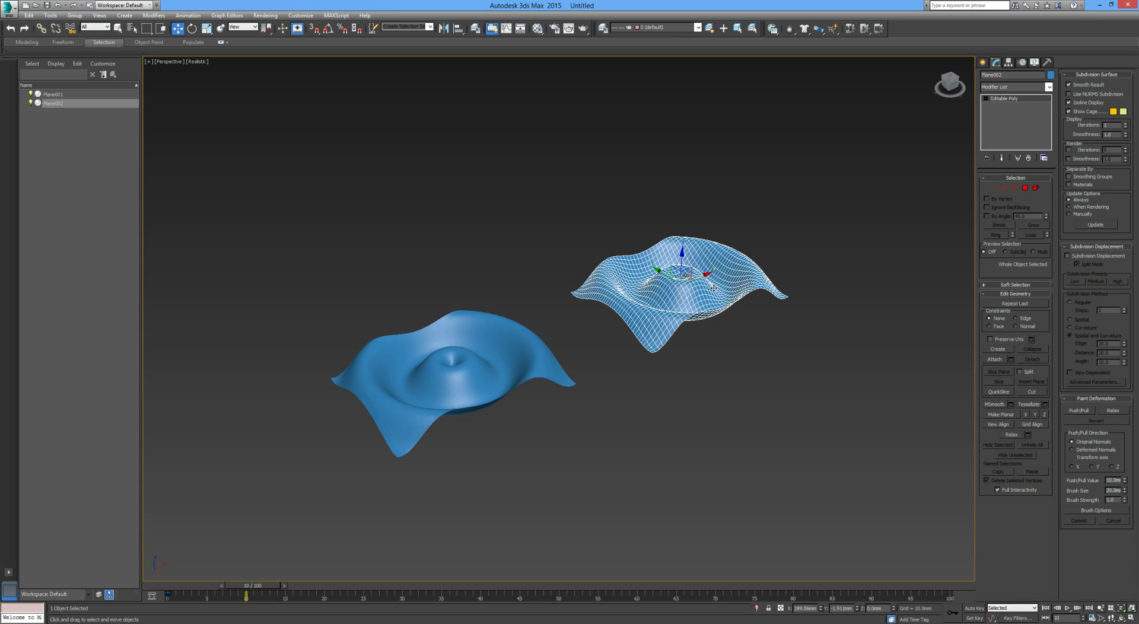
pyautogui.click(715, 331)
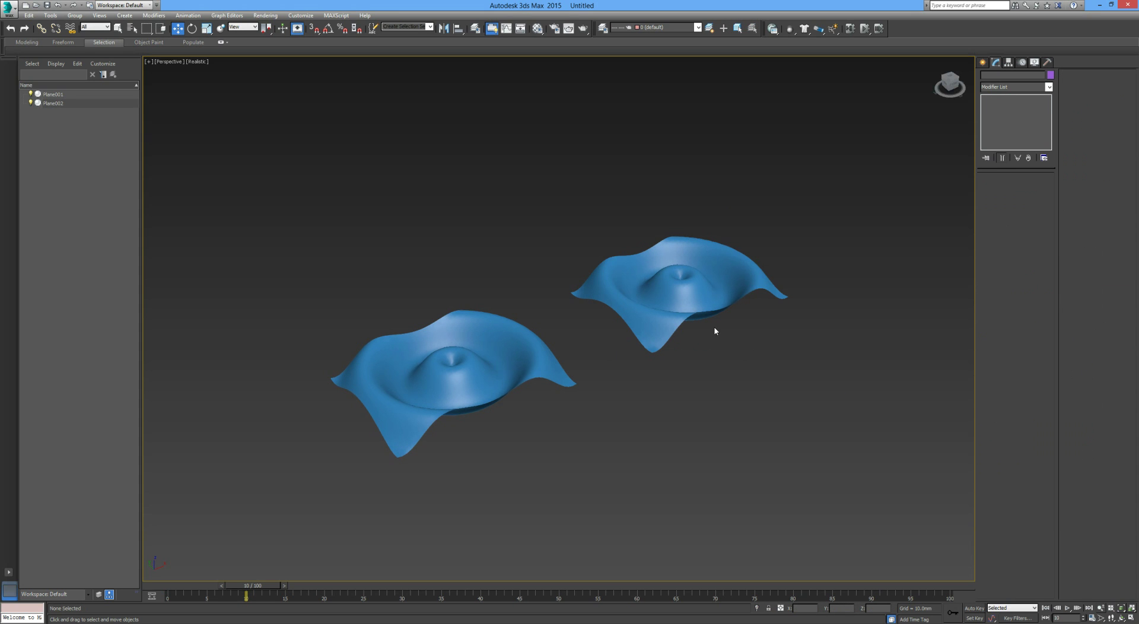
# Step: At frame 25, clone the original animated plane along the X axis beyond the first copy as one independent Copy
pyautogui.moveTo(258, 584); pyautogui.dragTo(376, 594)
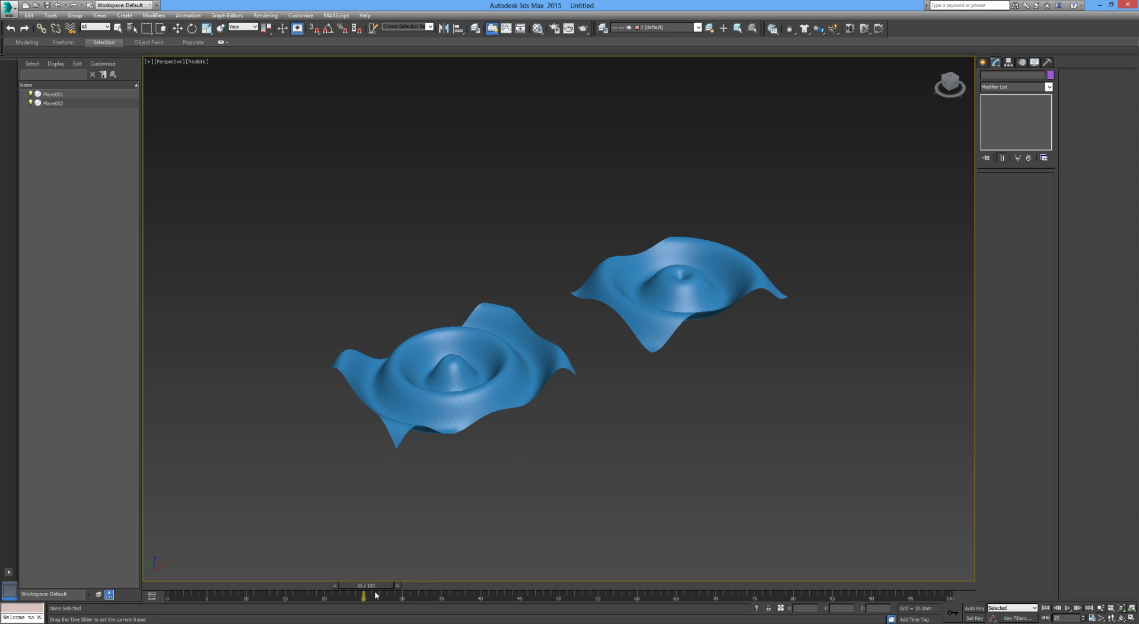
pyautogui.press('w')
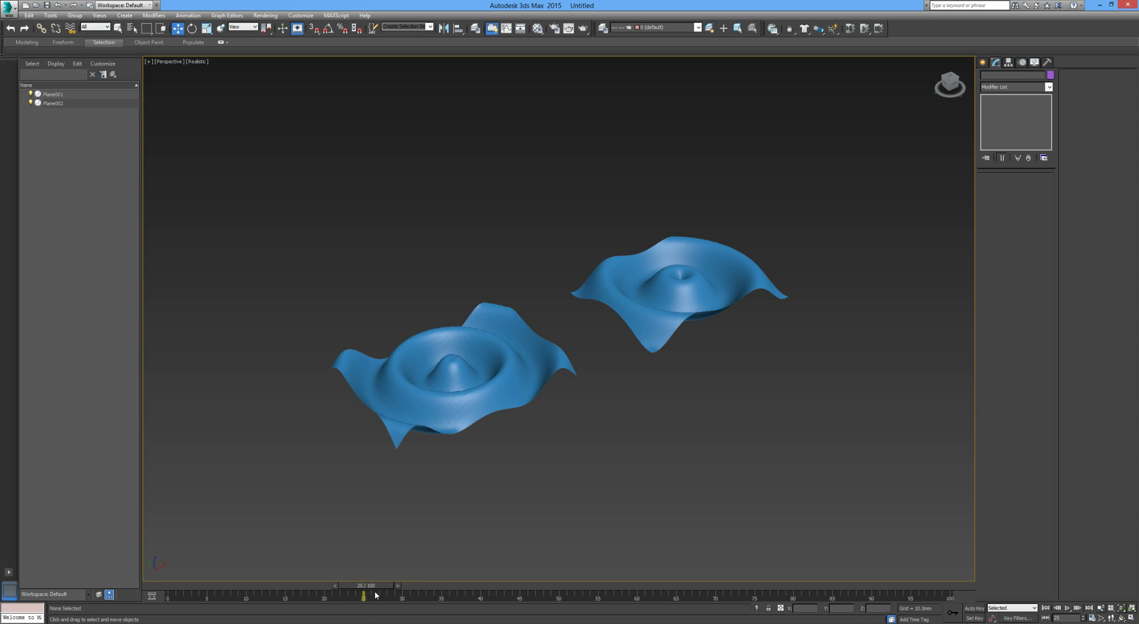
pyautogui.click(457, 395)
pyautogui.rightClick(457, 395)
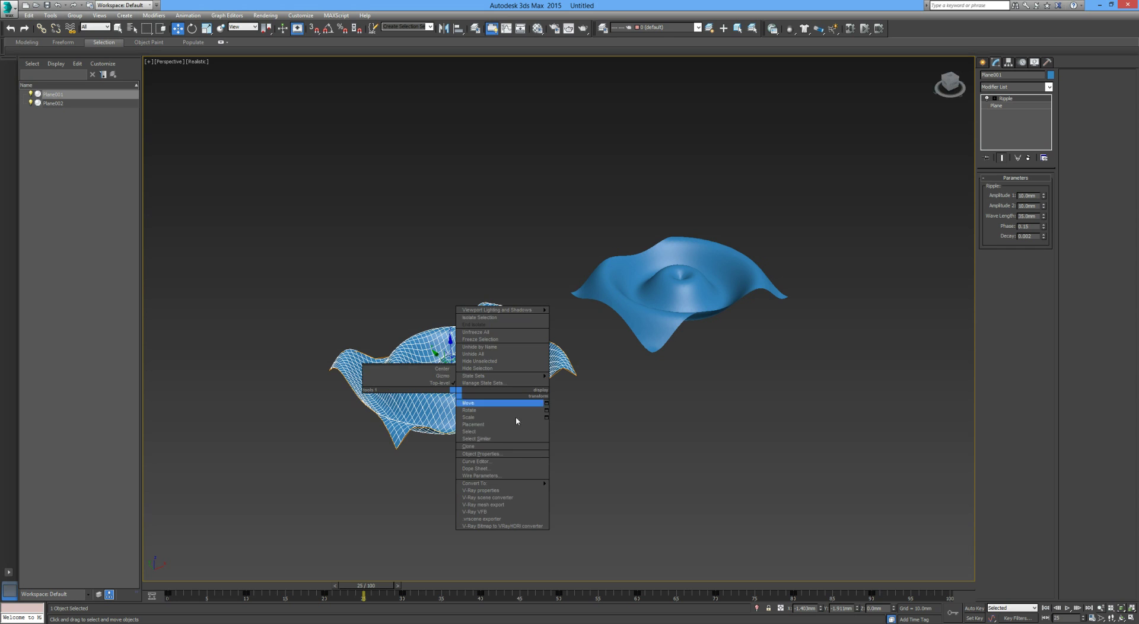
pyautogui.moveTo(519, 483)
pyautogui.click(611, 433)
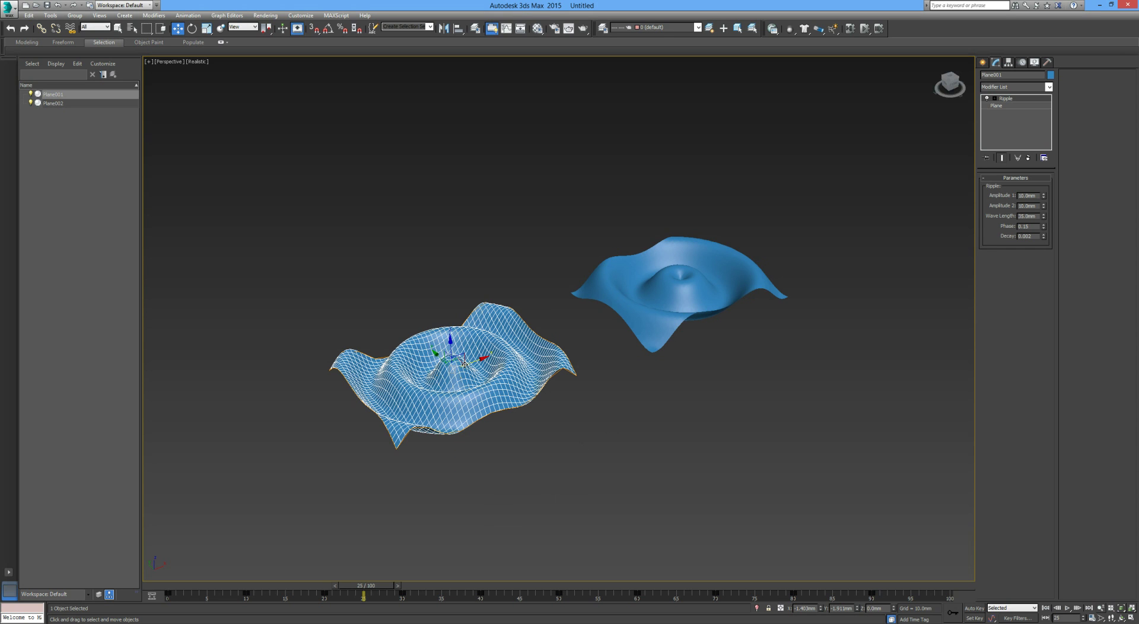
pyautogui.keyDown('shift'); pyautogui.moveTo(471, 361); pyautogui.dragTo(847, 228); pyautogui.keyUp('shift')
pyautogui.click(571, 358)
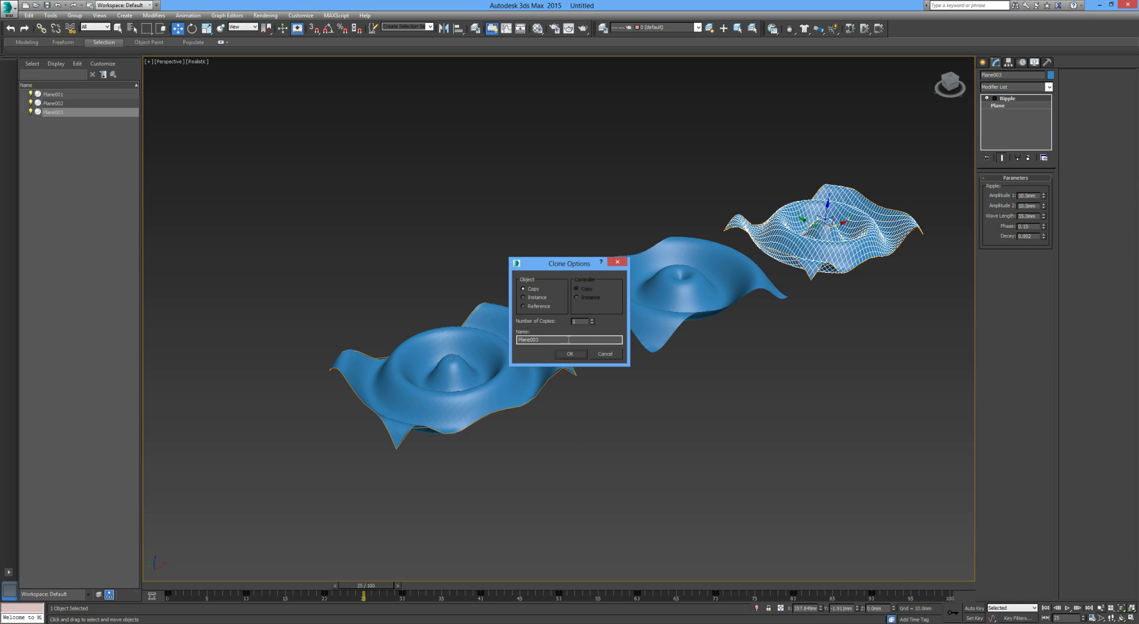
pyautogui.click(569, 354)
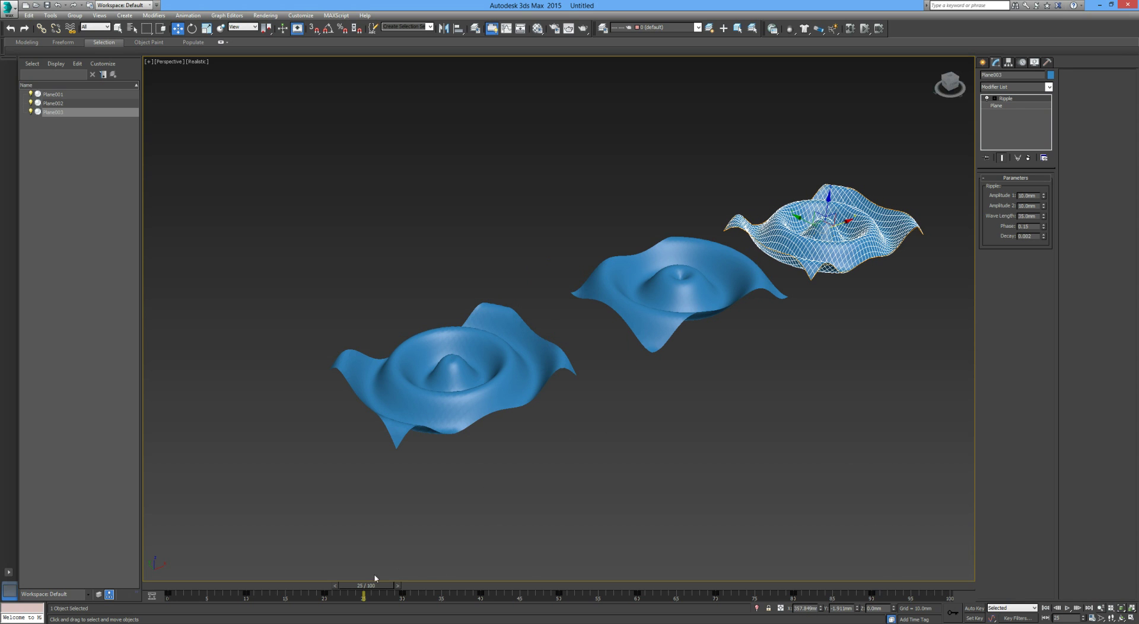
# Step: Go to frame 36, undo the last clone and reselect the original animated plane
pyautogui.moveTo(375, 585); pyautogui.dragTo(457, 591)
pyautogui.press('w')
pyautogui.hotkey('ctrl', 'z')
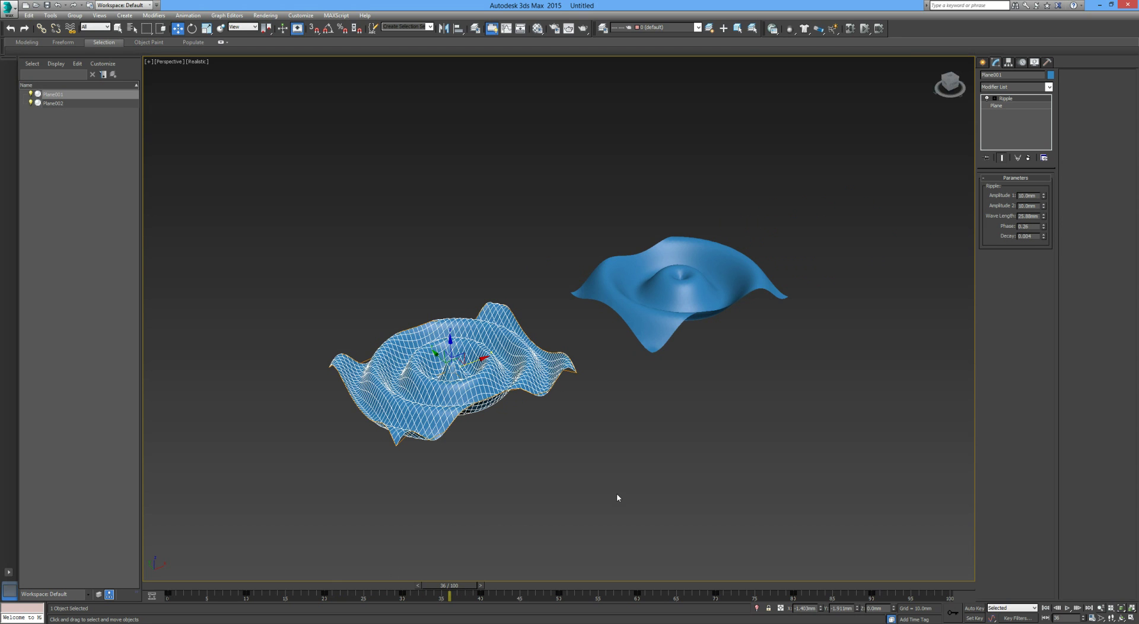
pyautogui.click(589, 481)
pyautogui.click(481, 367)
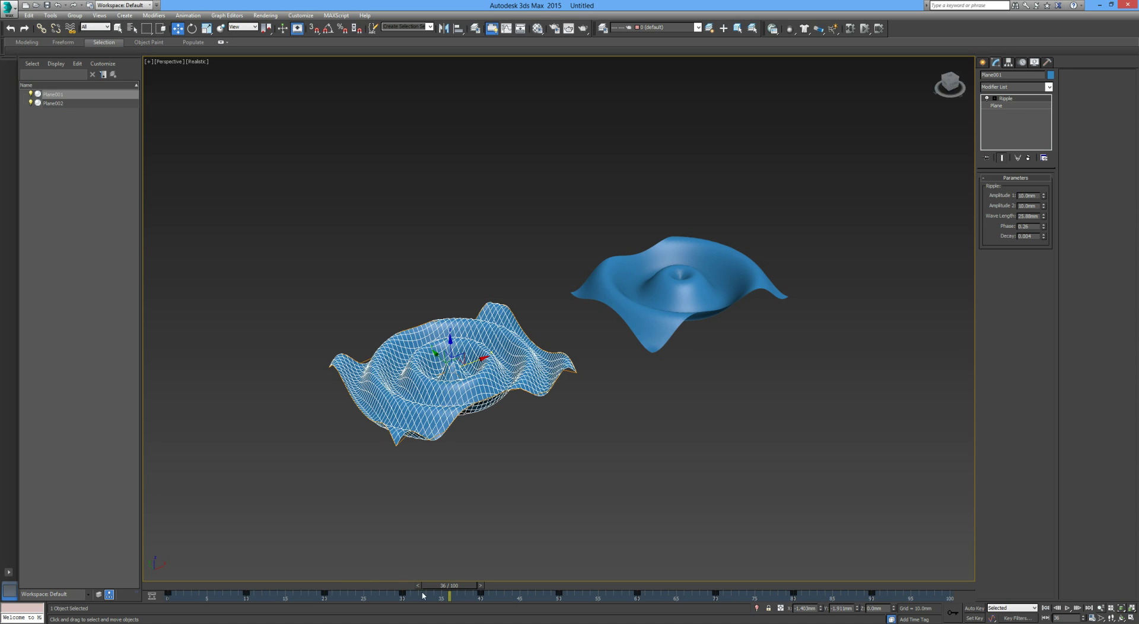
# Step: At frame 29, clone the original plane along the X axis beyond the first copy as one independent Copy
pyautogui.moveTo(442, 587); pyautogui.dragTo(390, 587)
pyautogui.press('w')
pyautogui.click(453, 516)
pyautogui.click(473, 407)
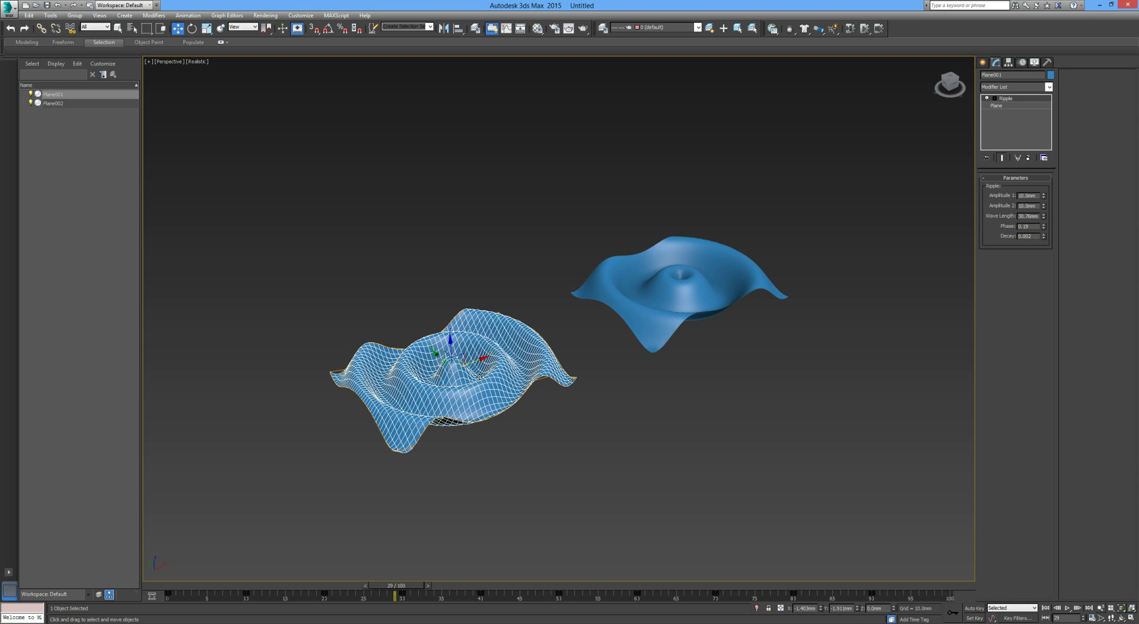
pyautogui.keyDown('shift'); pyautogui.moveTo(473, 390); pyautogui.dragTo(861, 239); pyautogui.keyUp('shift')
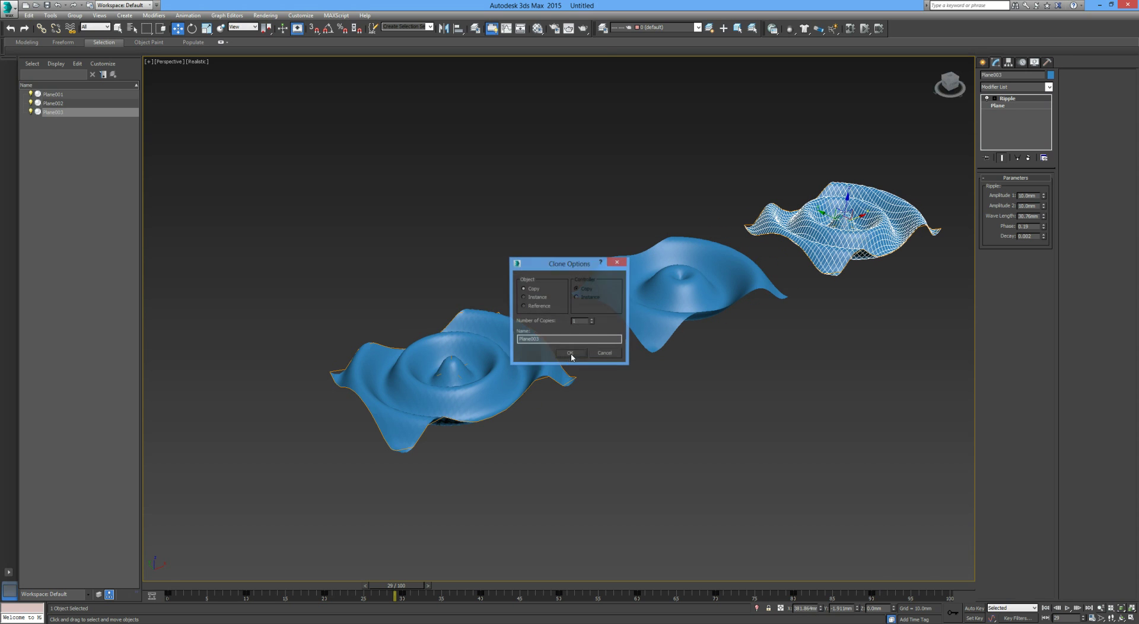
pyautogui.click(571, 354)
# Step: Convert the farthest plane copy in the row to an Editable Poly and deselect it
pyautogui.rightClick(826, 224)
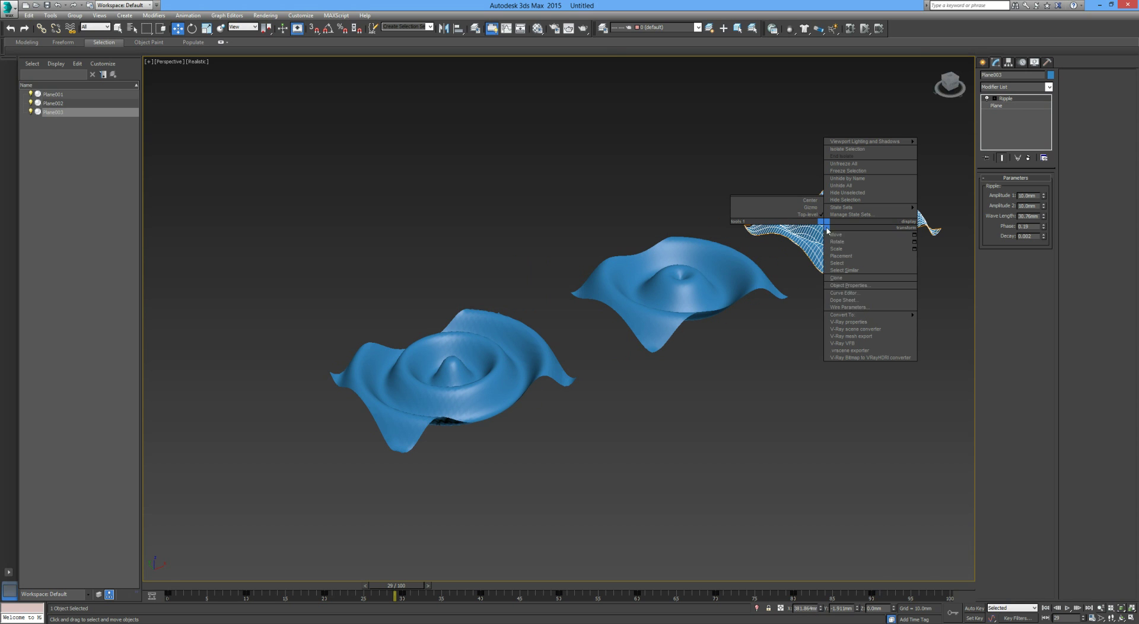
pyautogui.moveTo(878, 317)
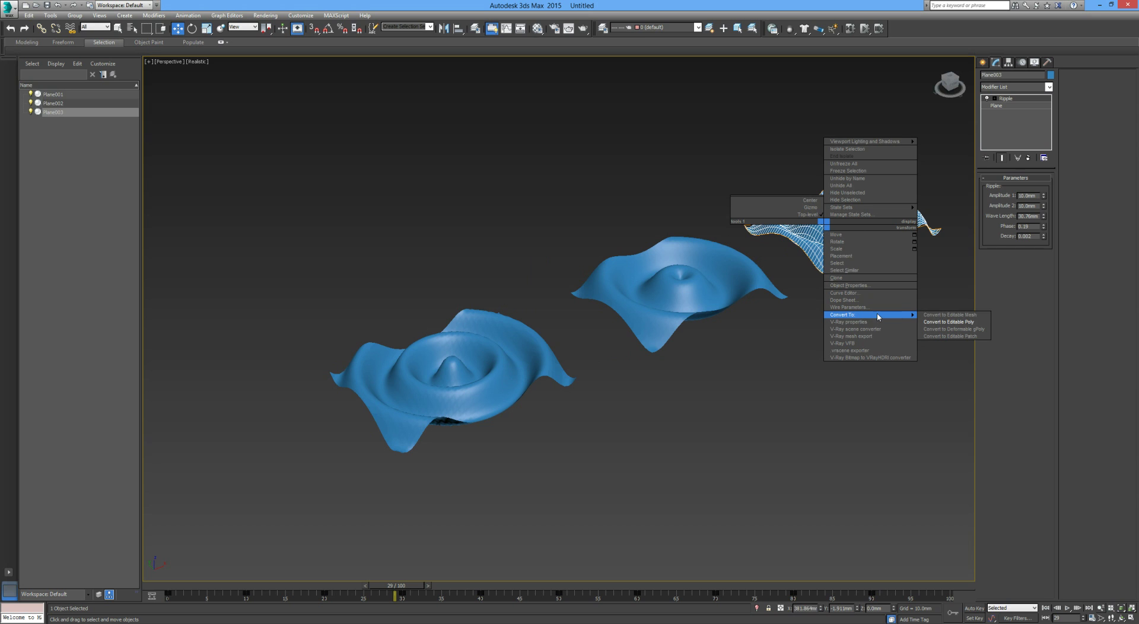
pyautogui.click(948, 322)
pyautogui.click(849, 328)
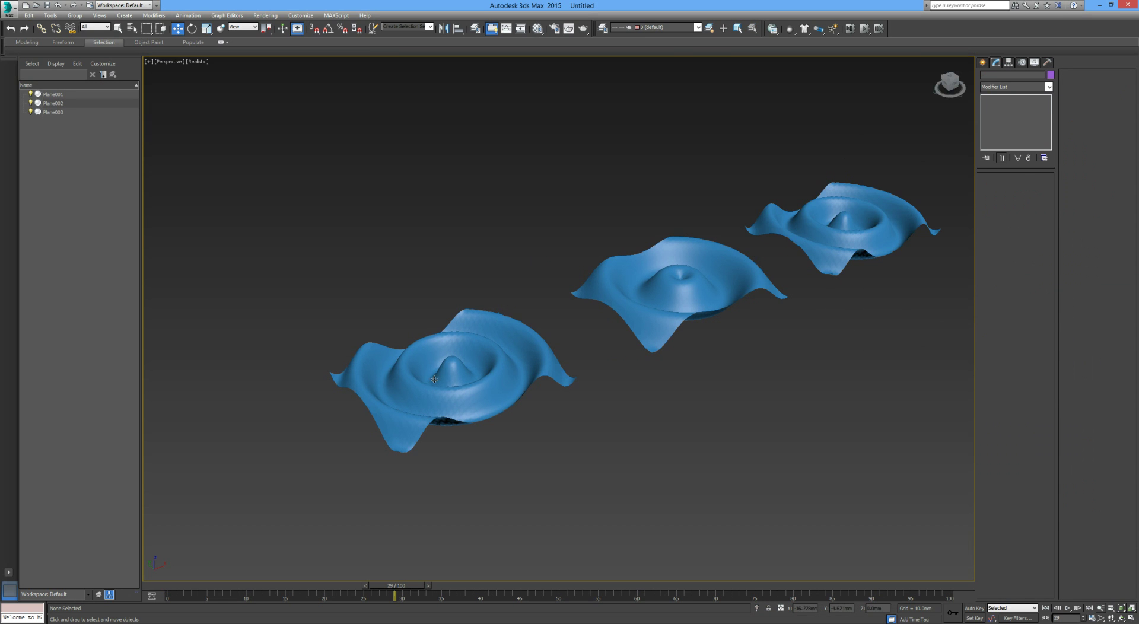
# Step: At frame 43, clone the original plane as one independent Copy placed in front of the first frozen copy
pyautogui.click(436, 381)
pyautogui.moveTo(516, 428); pyautogui.dragTo(423, 426, button='middle')
pyautogui.scroll(-3, 458, 432)
pyautogui.moveTo(407, 589); pyautogui.dragTo(513, 587)
pyautogui.press('w')
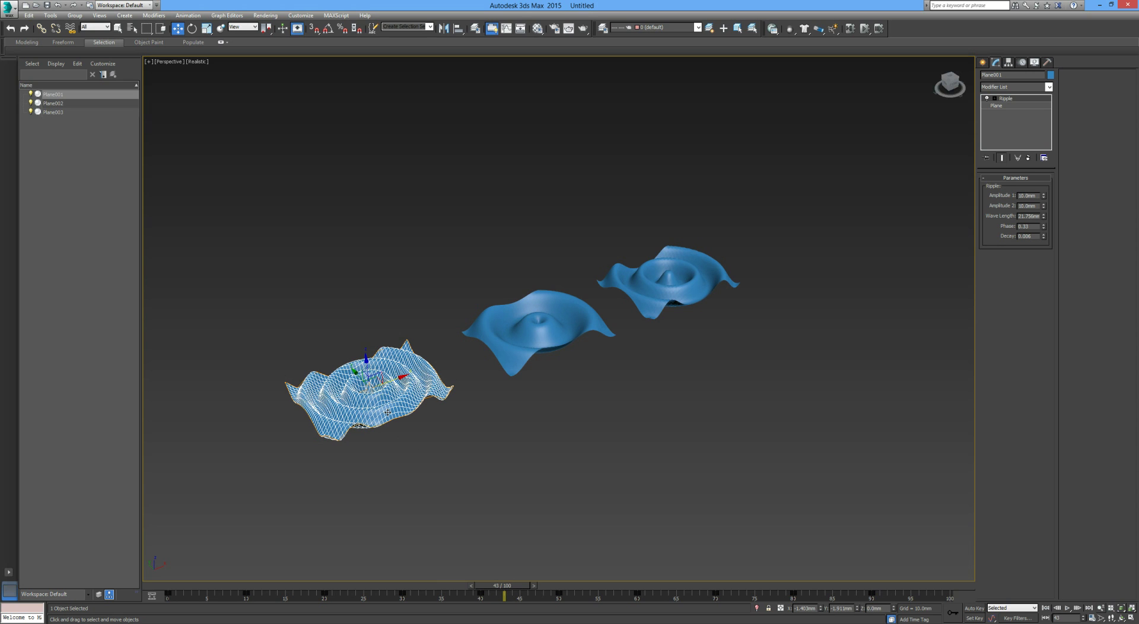
pyautogui.moveTo(393, 379)
pyautogui.keyDown('shift'); pyautogui.mouseDown()
pyautogui.moveTo(560, 316)
pyautogui.moveTo(531, 354)
pyautogui.moveTo(563, 378)
pyautogui.mouseUp(); pyautogui.keyUp('shift')
pyautogui.click(570, 353)
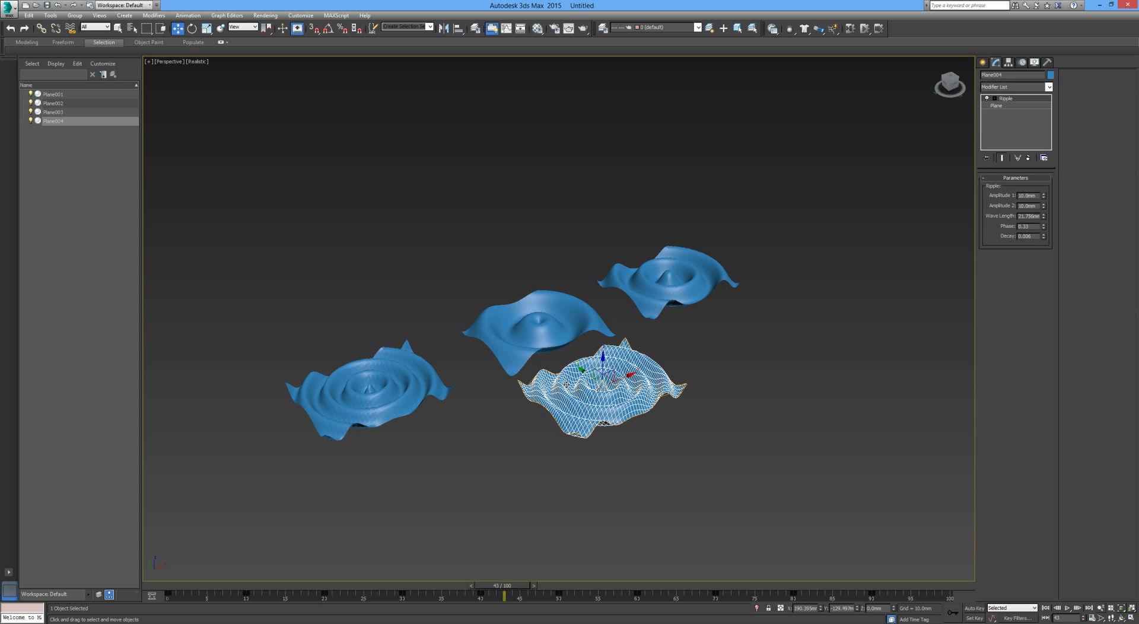
# Step: Convert the copy in front of the first frozen plane to an Editable Poly and clear the selection
pyautogui.rightClick(590, 400)
pyautogui.moveTo(639, 494)
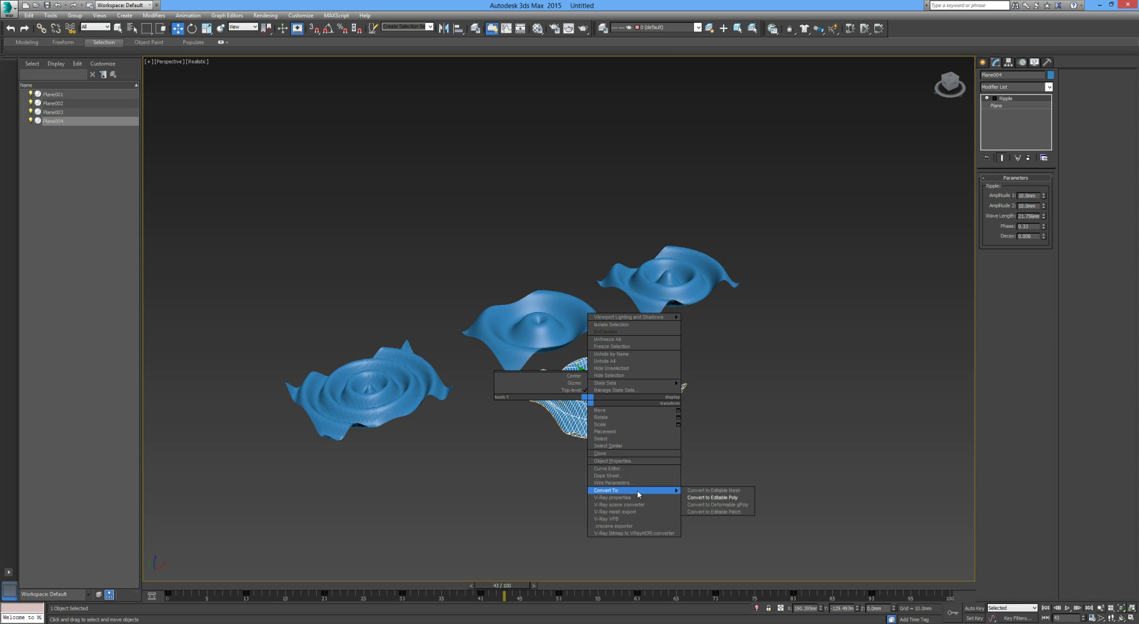
pyautogui.click(712, 497)
pyautogui.click(614, 498)
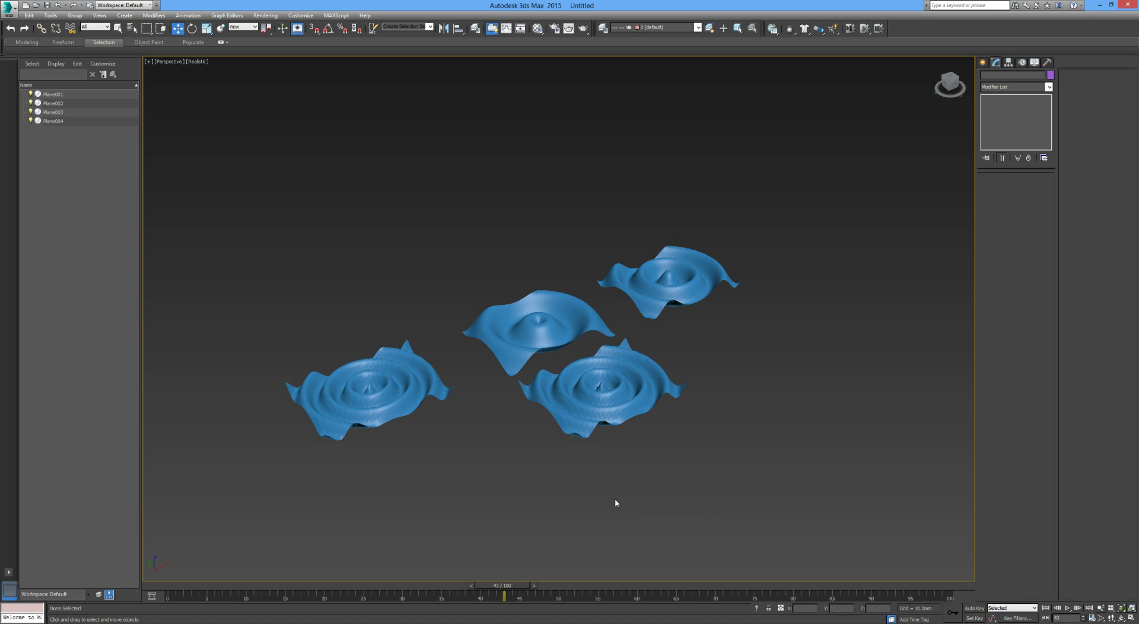
# Step: At frame 72, clone the original plane as an independent Copy and move it into the front row beside the previous copy
pyautogui.click(396, 396)
pyautogui.moveTo(504, 585); pyautogui.dragTo(736, 592)
pyautogui.press('w')
pyautogui.rightClick(377, 401)
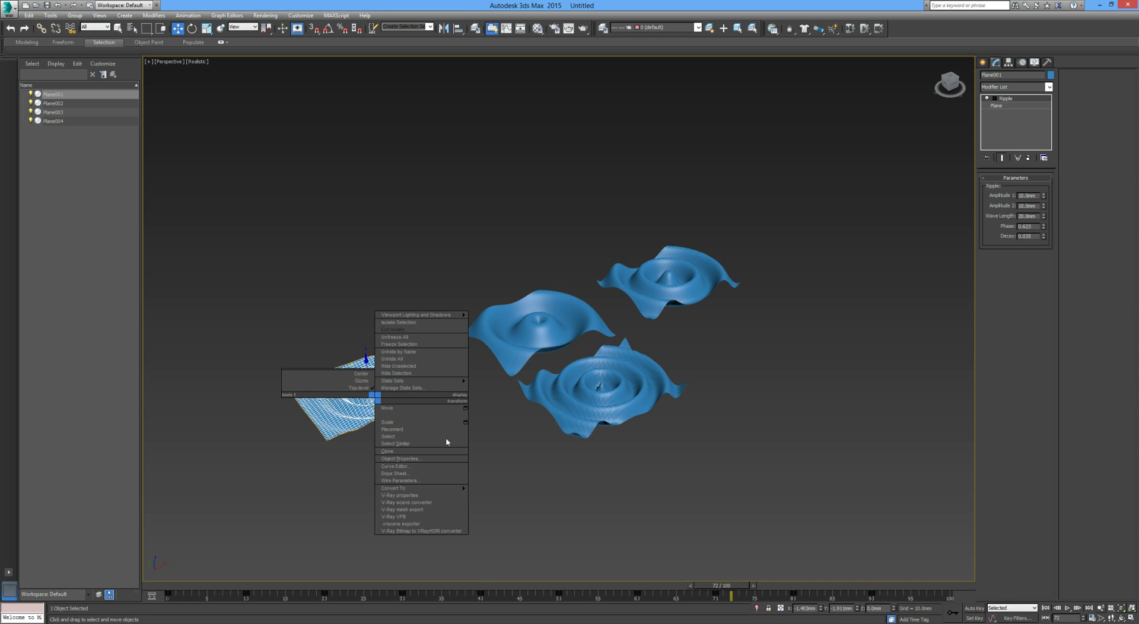
pyautogui.click(386, 408)
pyautogui.keyDown('shift'); pyautogui.moveTo(395, 381); pyautogui.dragTo(567, 321); pyautogui.keyUp('shift')
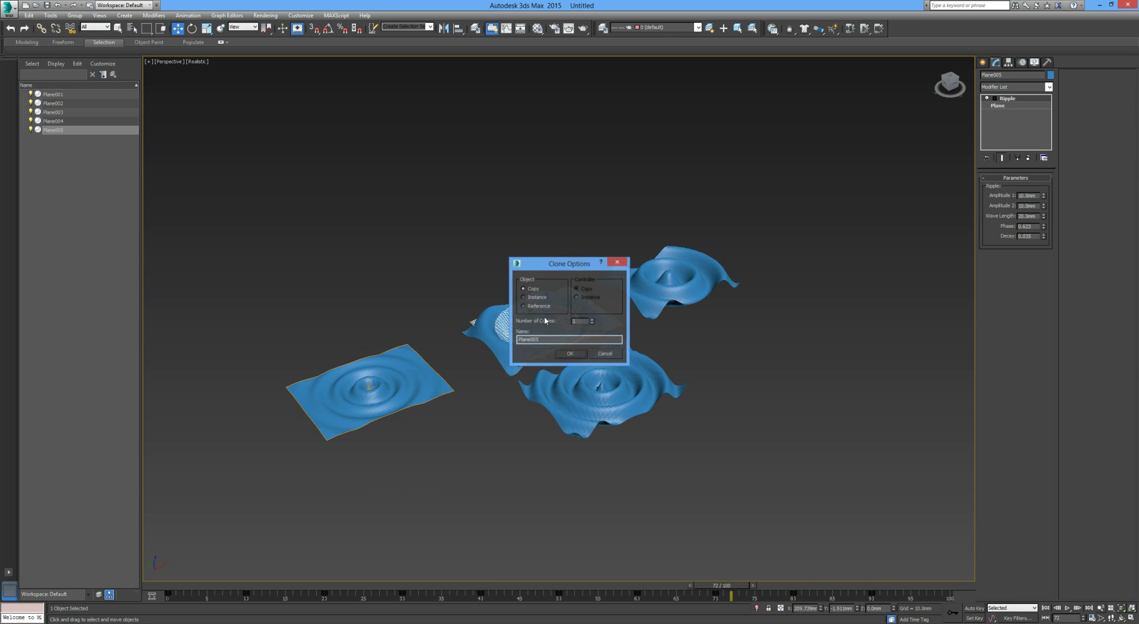
pyautogui.click(570, 354)
pyautogui.moveTo(563, 318)
pyautogui.mouseDown()
pyautogui.moveTo(488, 273)
pyautogui.moveTo(643, 365)
pyautogui.moveTo(780, 324)
pyautogui.mouseUp()
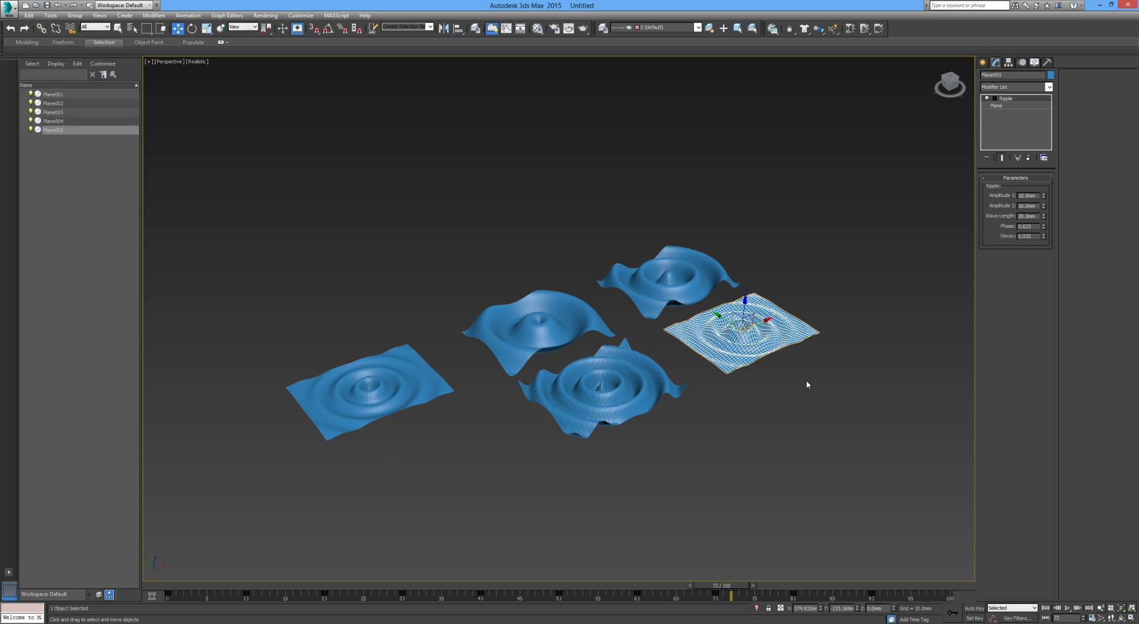
# Step: Convert the nearly flat frame 72 copy to an Editable Poly and deselect it
pyautogui.rightClick(732, 350)
pyautogui.moveTo(773, 436)
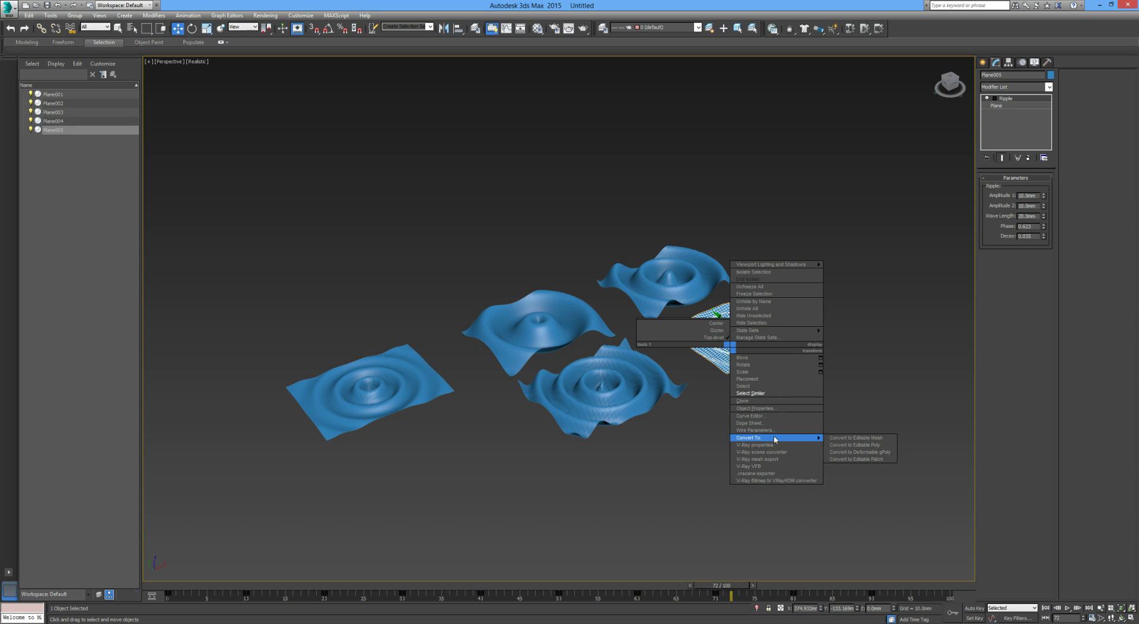
pyautogui.click(871, 445)
pyautogui.click(802, 416)
pyautogui.moveTo(802, 411)
pyautogui.mouseDown(button='middle')
pyautogui.moveTo(803, 401)
pyautogui.moveTo(792, 433)
pyautogui.moveTo(778, 424)
pyautogui.moveTo(793, 403)
pyautogui.mouseUp(button='middle')
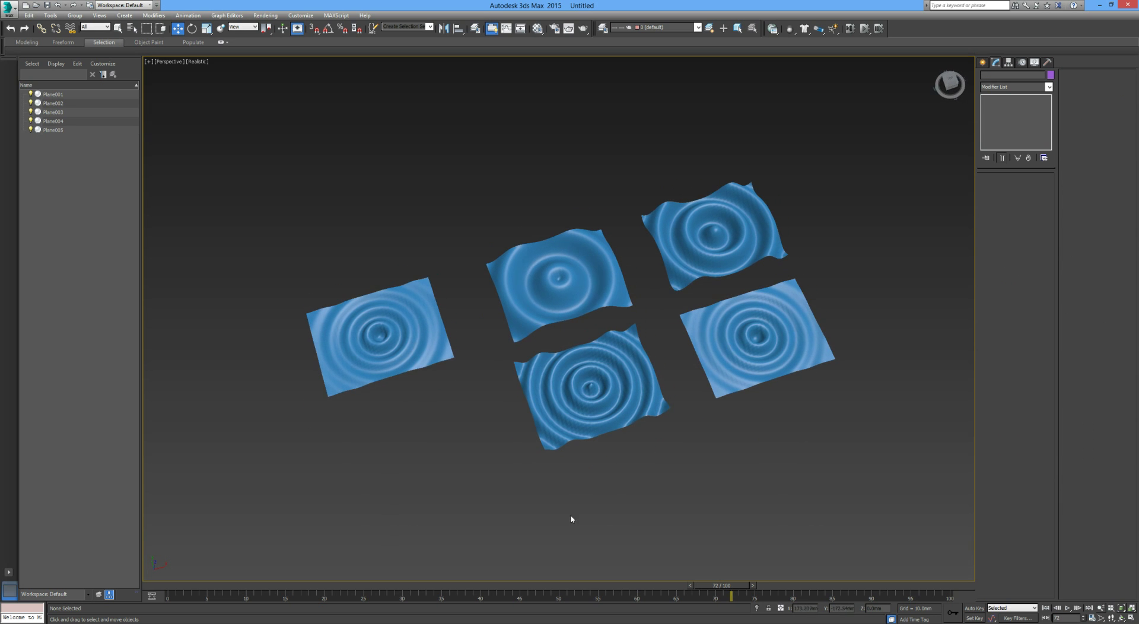
# Step: Go to frame 49 and select the original animated plane
pyautogui.moveTo(726, 587); pyautogui.dragTo(553, 563)
pyautogui.press('w')
pyautogui.click(409, 311)
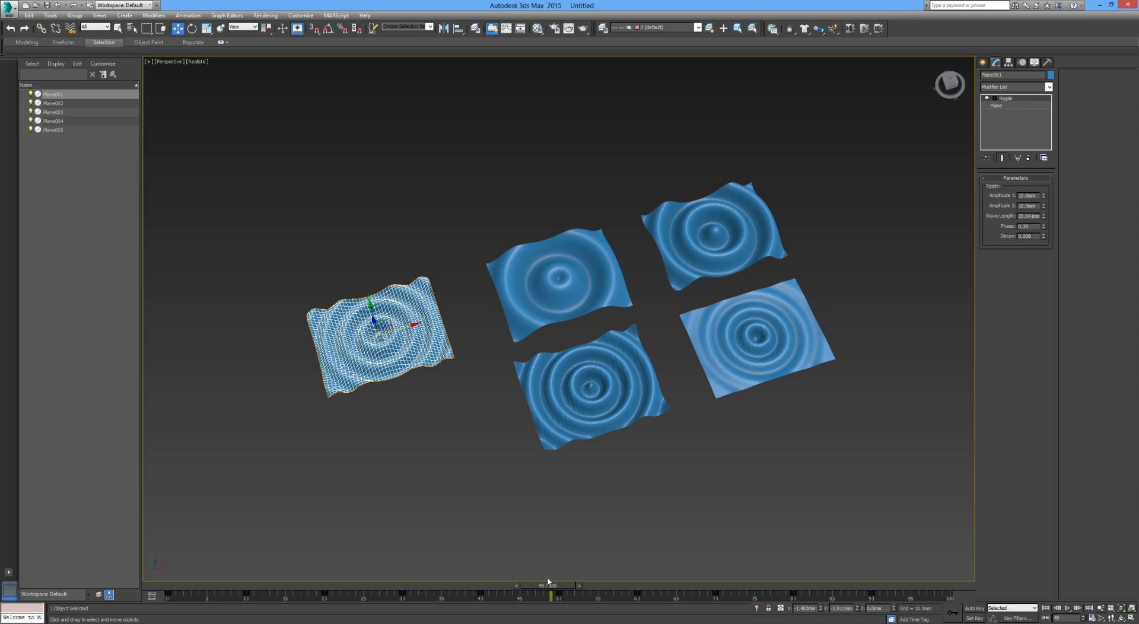
pyautogui.moveTo(595, 484)
pyautogui.keyDown('alt'); pyautogui.mouseDown(button='middle')
pyautogui.moveTo(625, 458)
pyautogui.moveTo(603, 475)
pyautogui.moveTo(564, 461)
pyautogui.moveTo(617, 438)
pyautogui.moveTo(599, 490)
pyautogui.mouseUp(button='middle'); pyautogui.keyUp('alt')
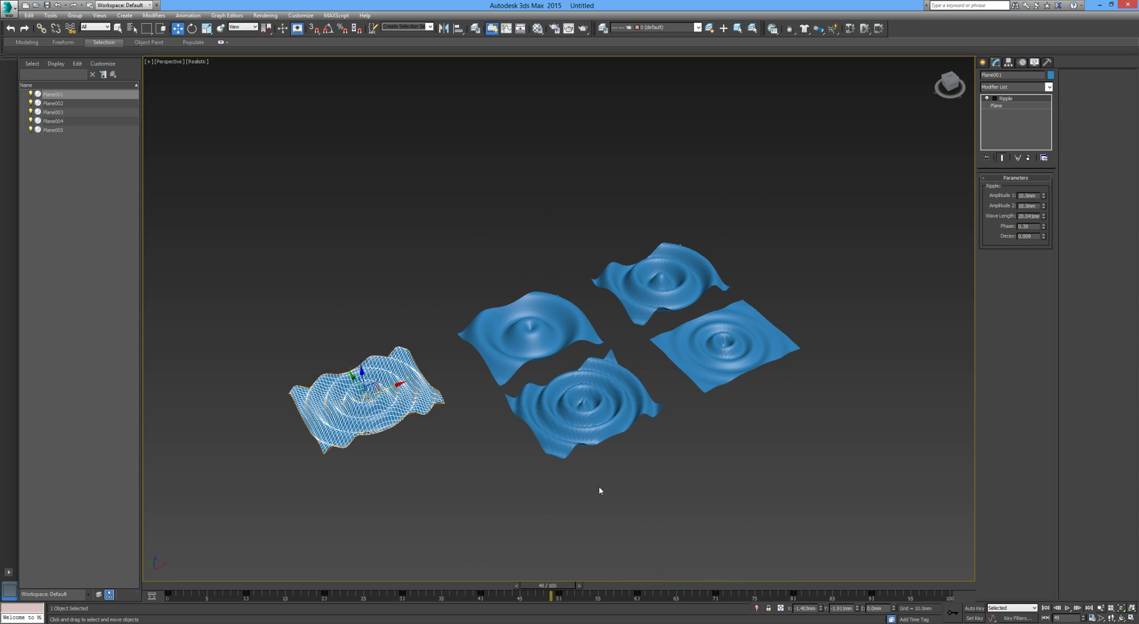